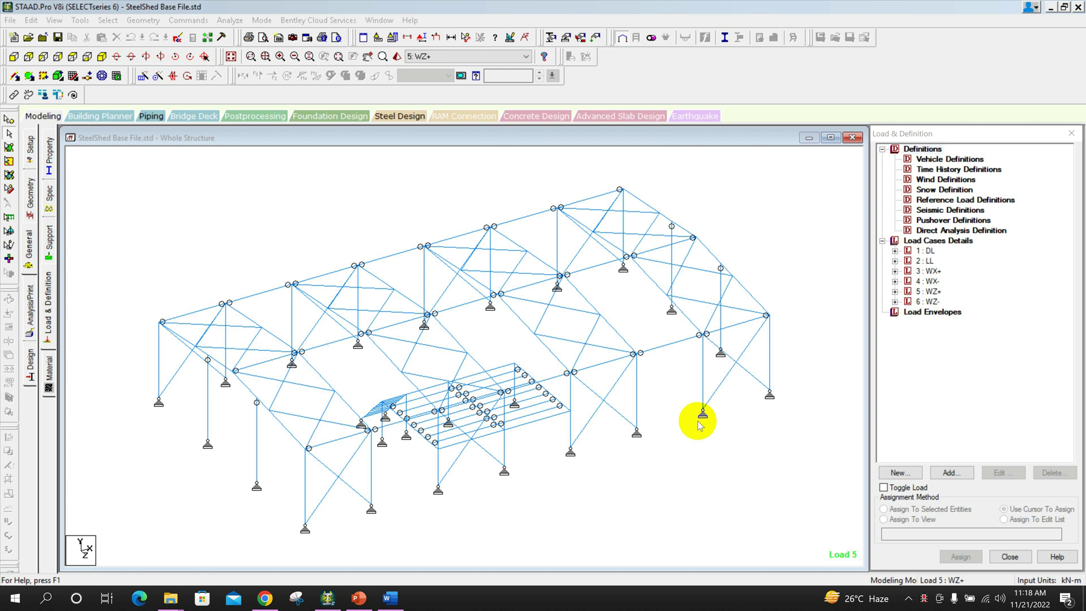
Select load case 1 : DL and choose Seismic Definitions as the item to add.
click(924, 251)
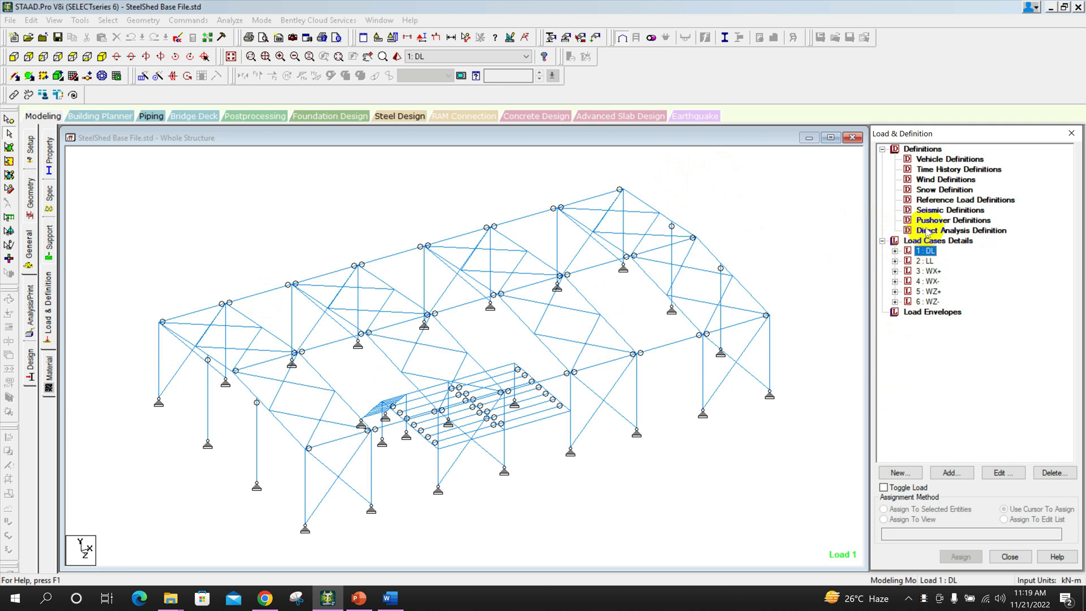
click(944, 214)
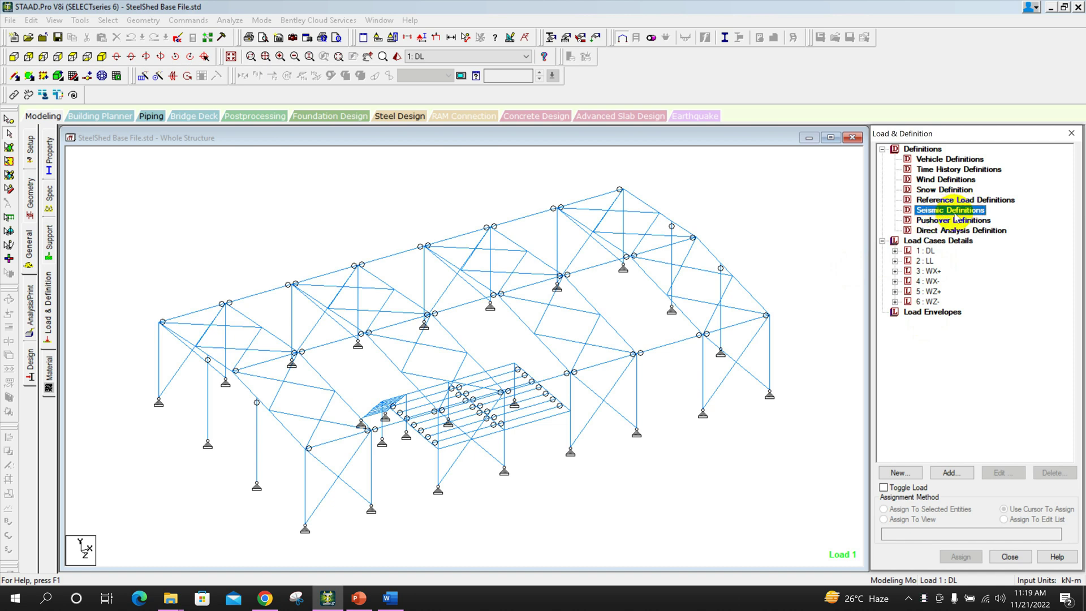
Start a new seismic definition of type IBC 2006/2009 ASCE 7-05.
click(949, 473)
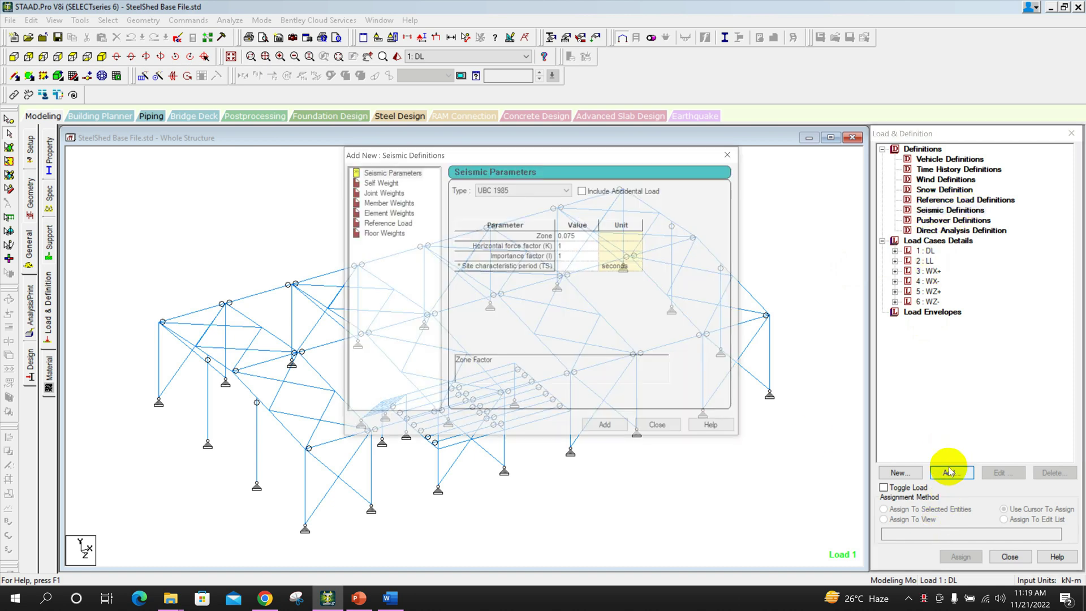
click(543, 189)
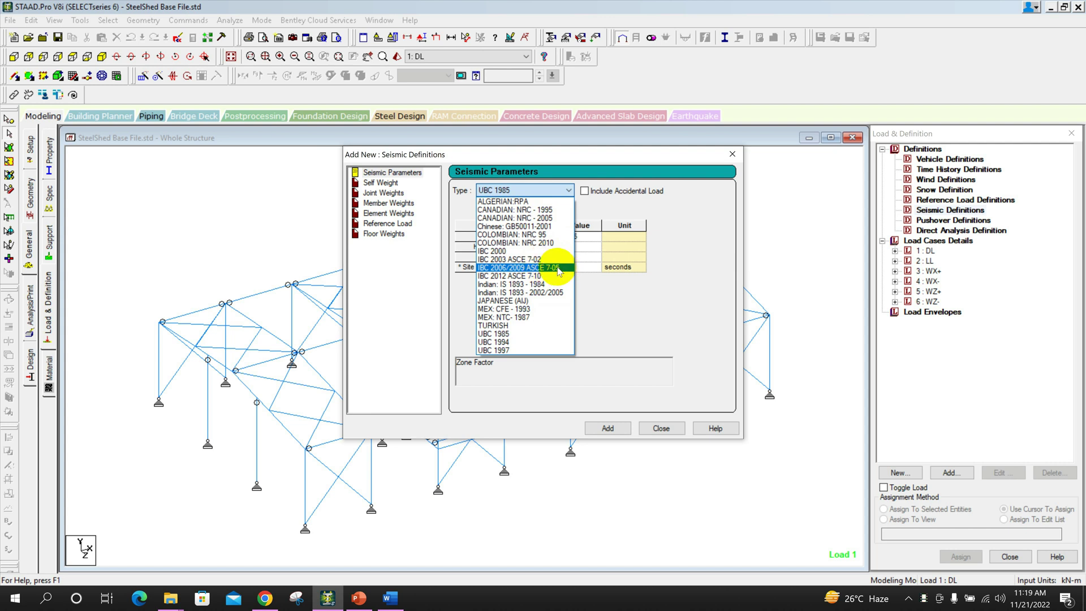
click(559, 269)
Clear the Zip Code, Latitude and Longitude values so they are blank.
double_click(599, 237)
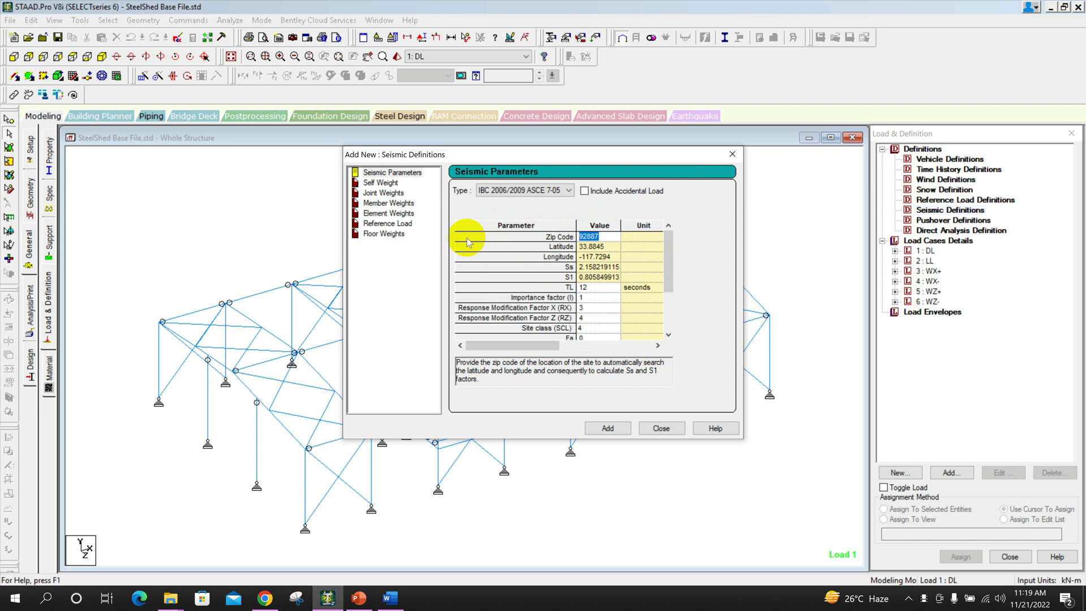
key(Delete)
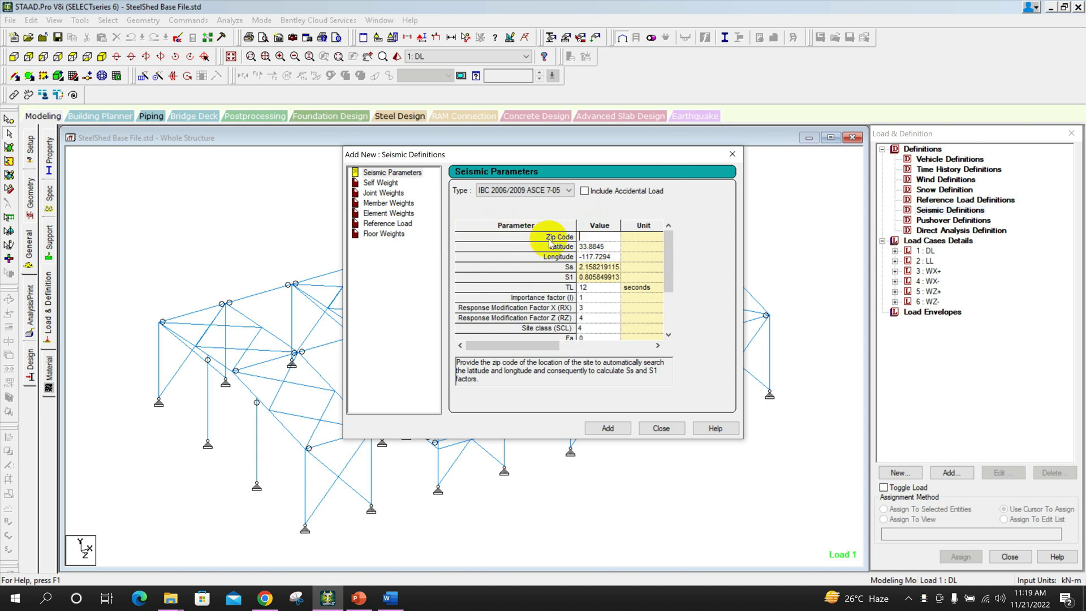
double_click(591, 247)
key(Delete)
double_click(596, 256)
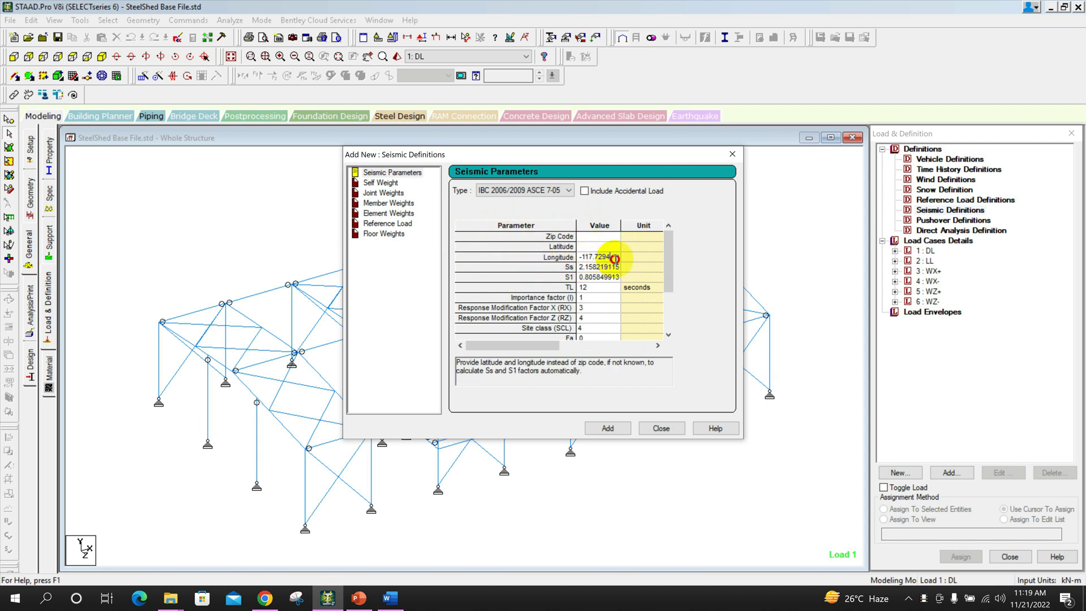
key(Delete)
click(608, 267)
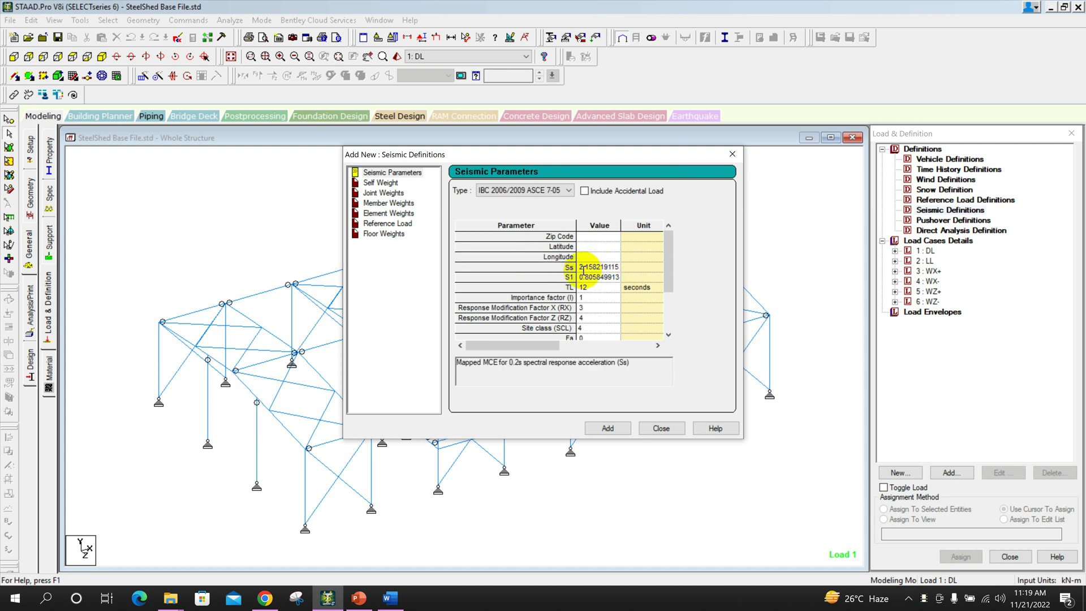
mouse_move(581, 266)
mouse_down()
mouse_move(622, 269)
mouse_move(523, 265)
mouse_up()
Enter Ss 0.7, S1 0.28, TL 2 and RX 4.5 in the seismic parameters.
drag(581, 269, 625, 271)
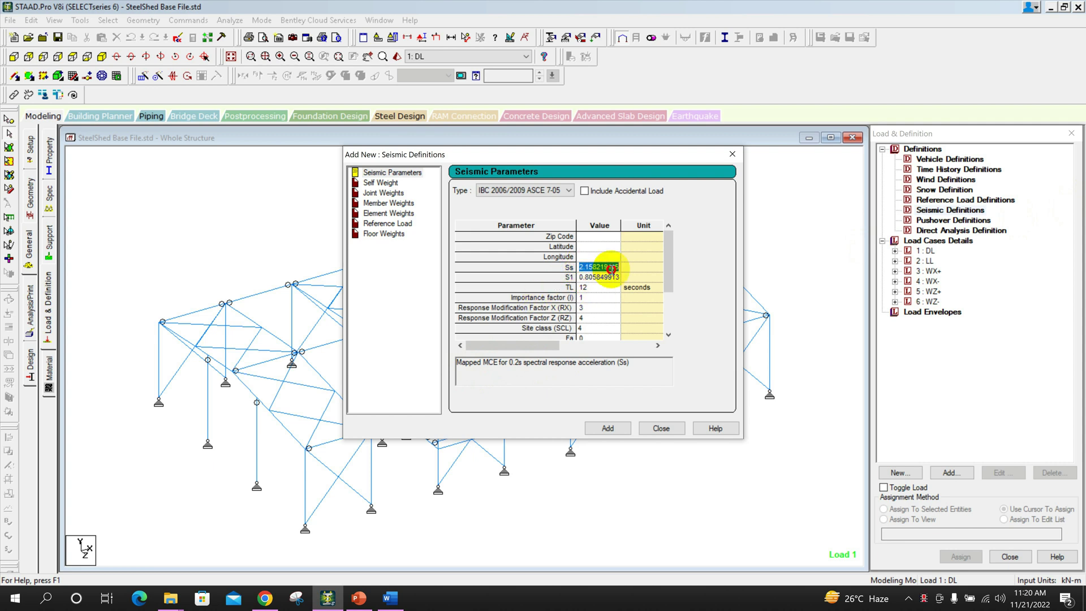
key(Delete)
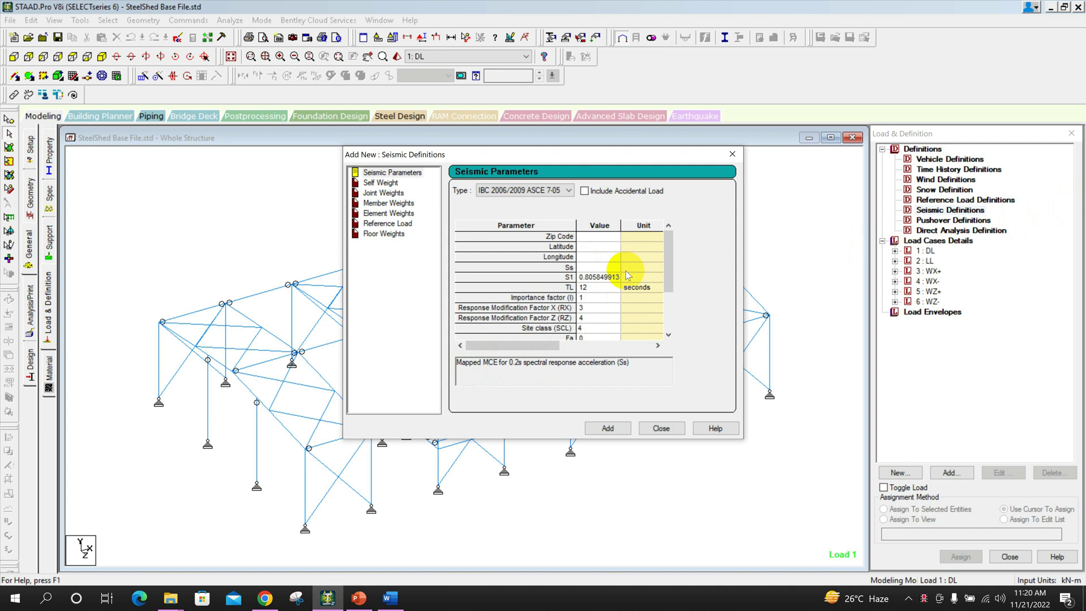
text(0.7)
click(608, 277)
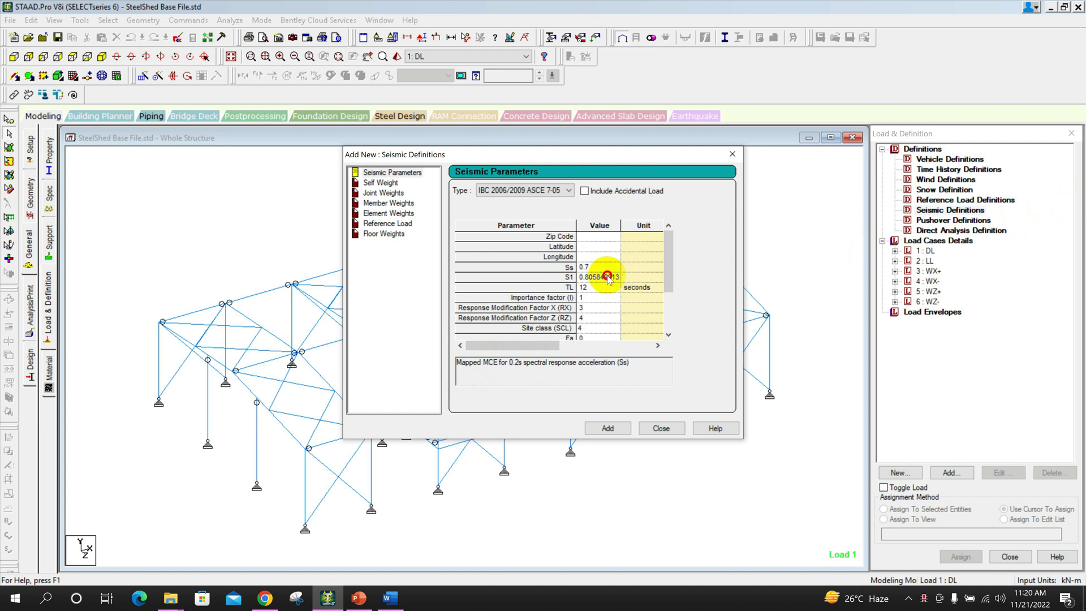
double_click(609, 277)
text(0.28)
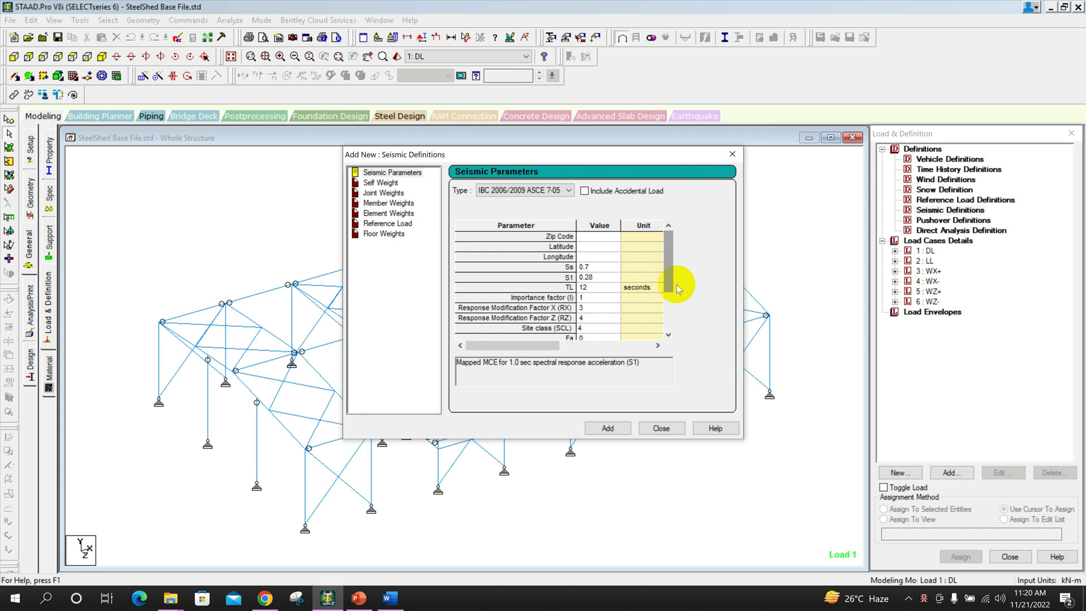
click(600, 286)
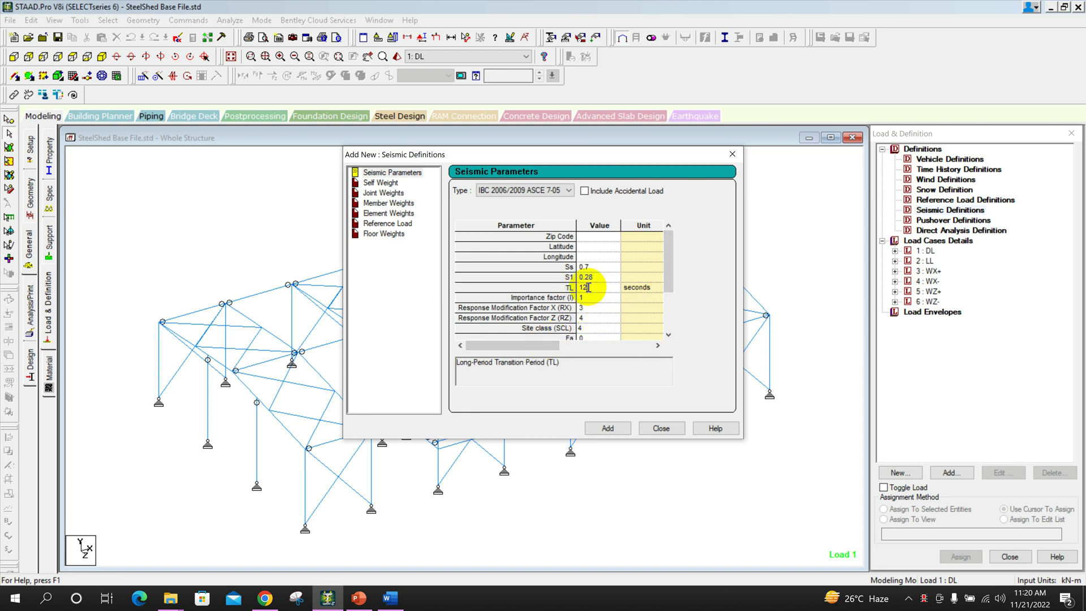
double_click(585, 288)
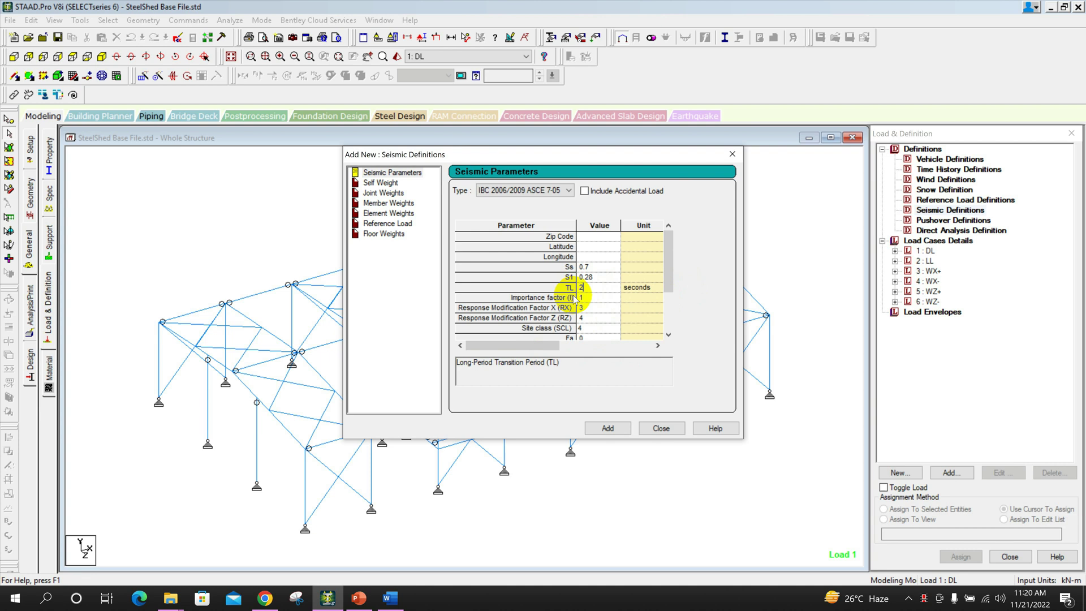
click(585, 297)
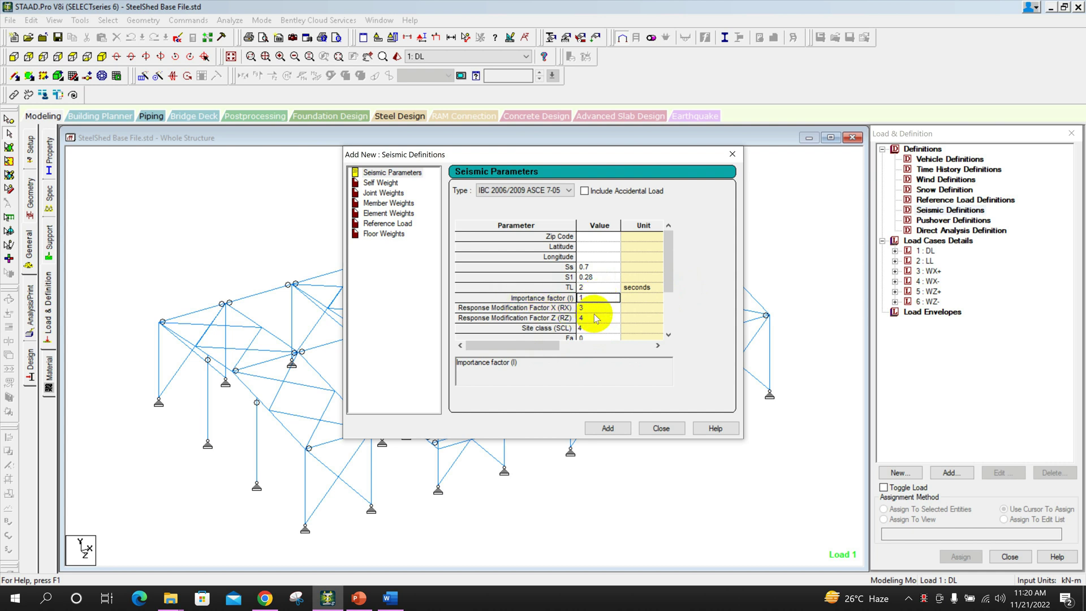
double_click(584, 298)
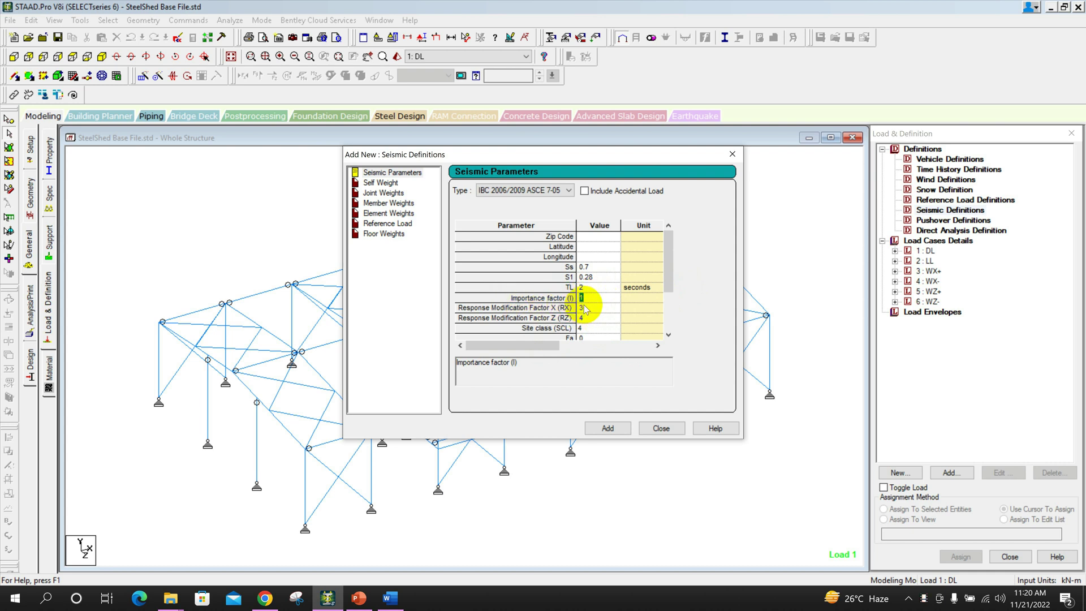
click(585, 308)
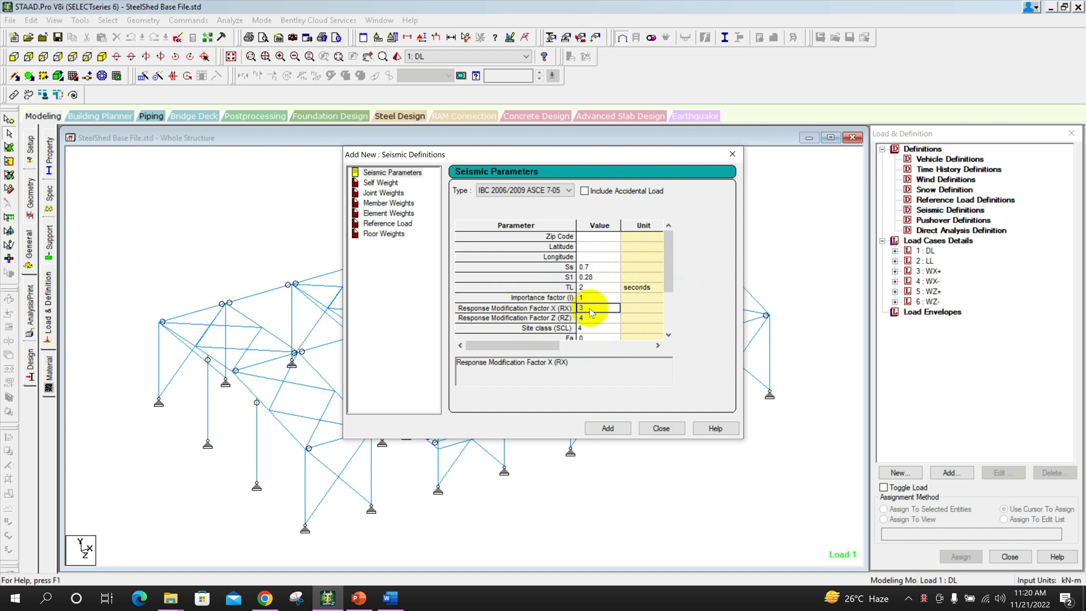
double_click(591, 308)
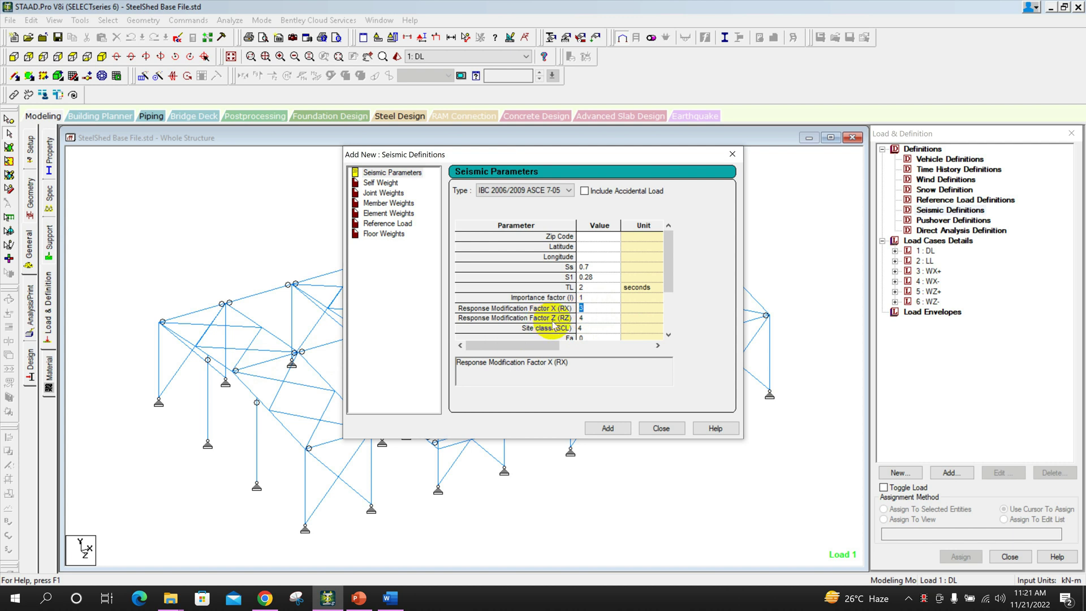
text(45)
Set RZ 4.5, keep site class 4, enter Fa 1.35 and Fv 2.78, and add the definition.
click(588, 319)
text(.5)
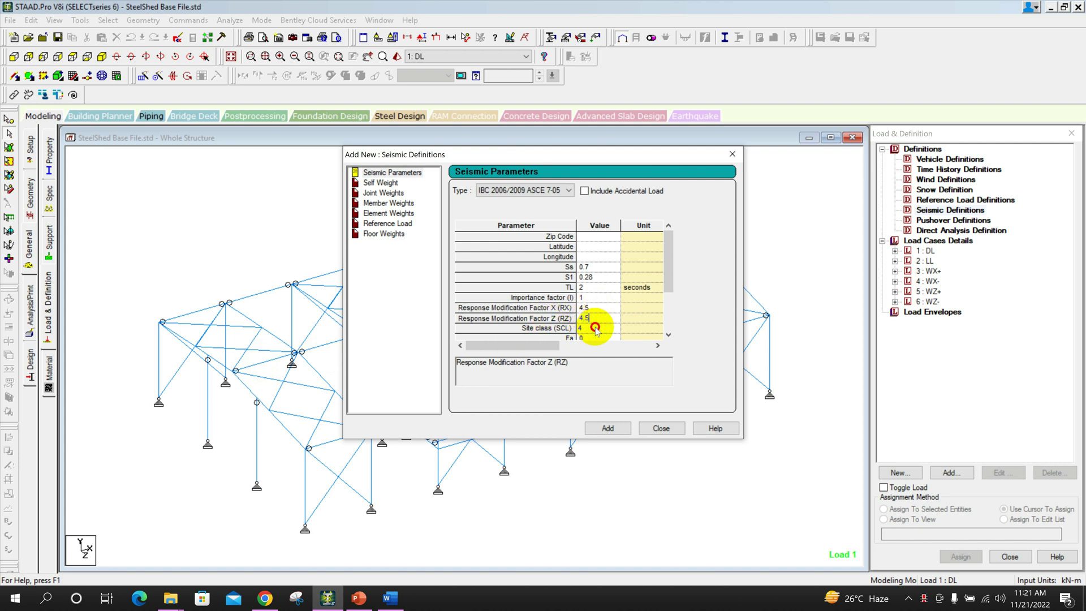
click(596, 328)
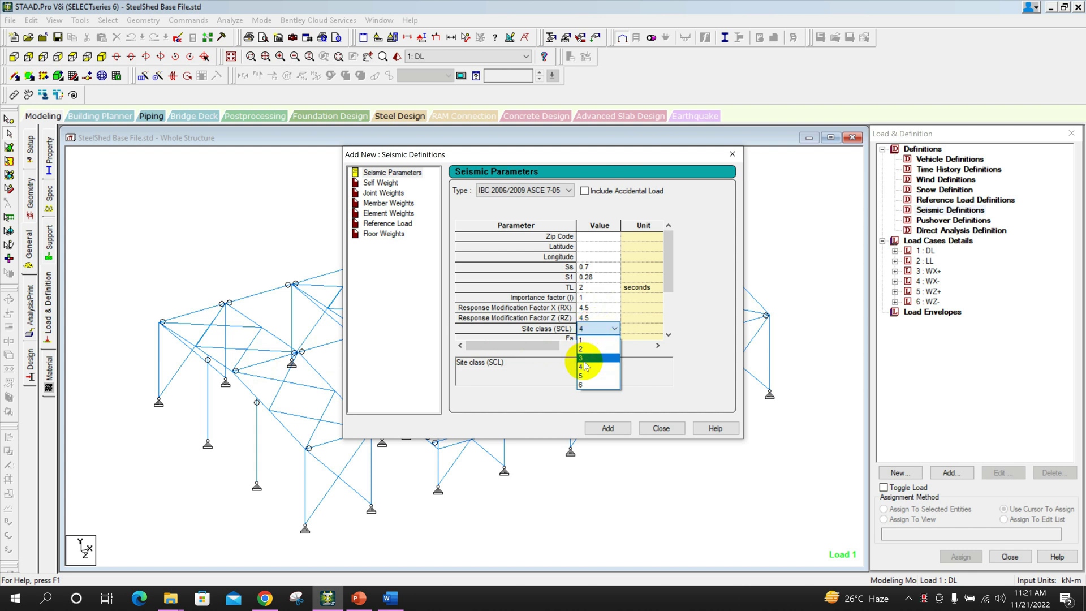
click(594, 366)
drag(670, 273, 670, 297)
click(599, 309)
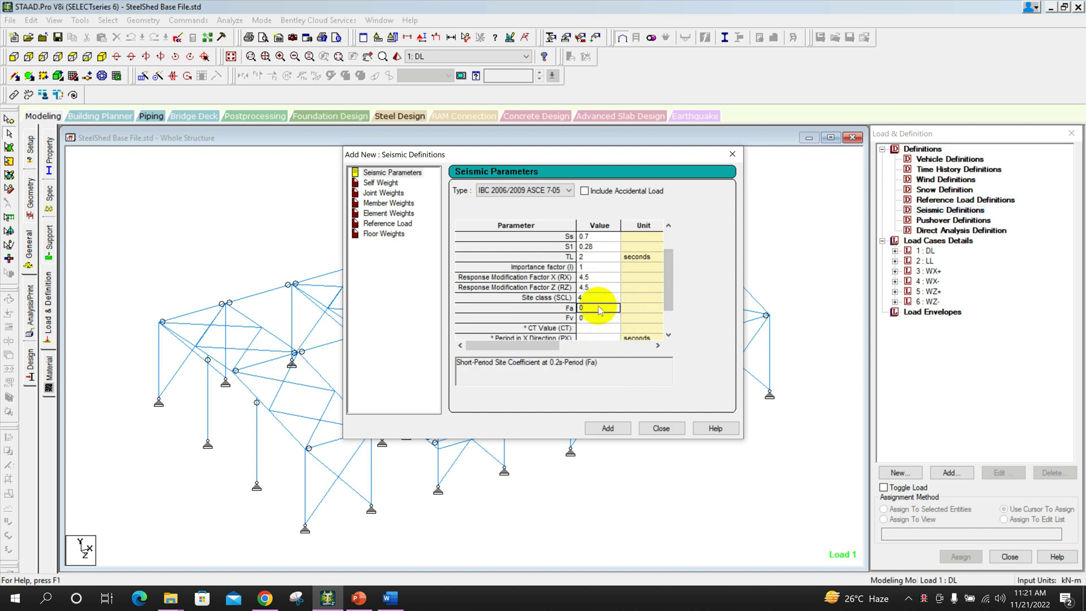
text(1.35)
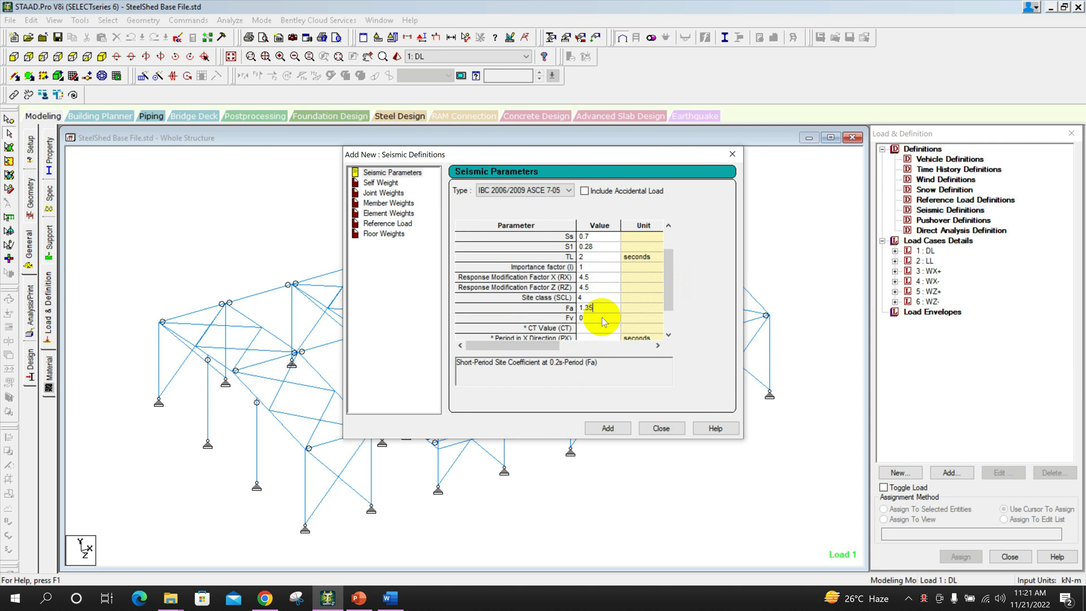
click(601, 317)
text(2.78)
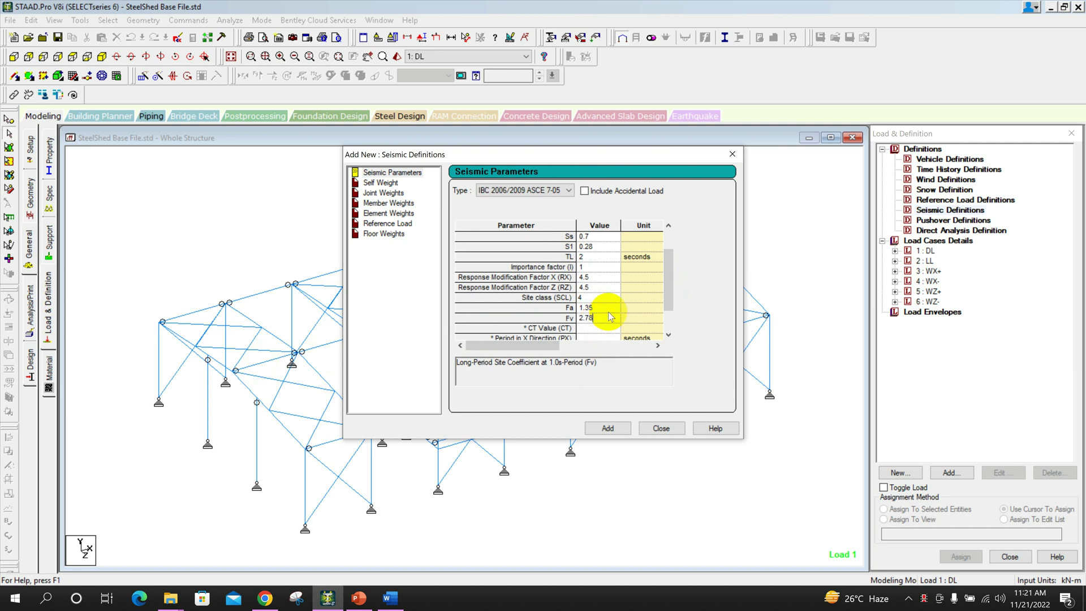
click(607, 428)
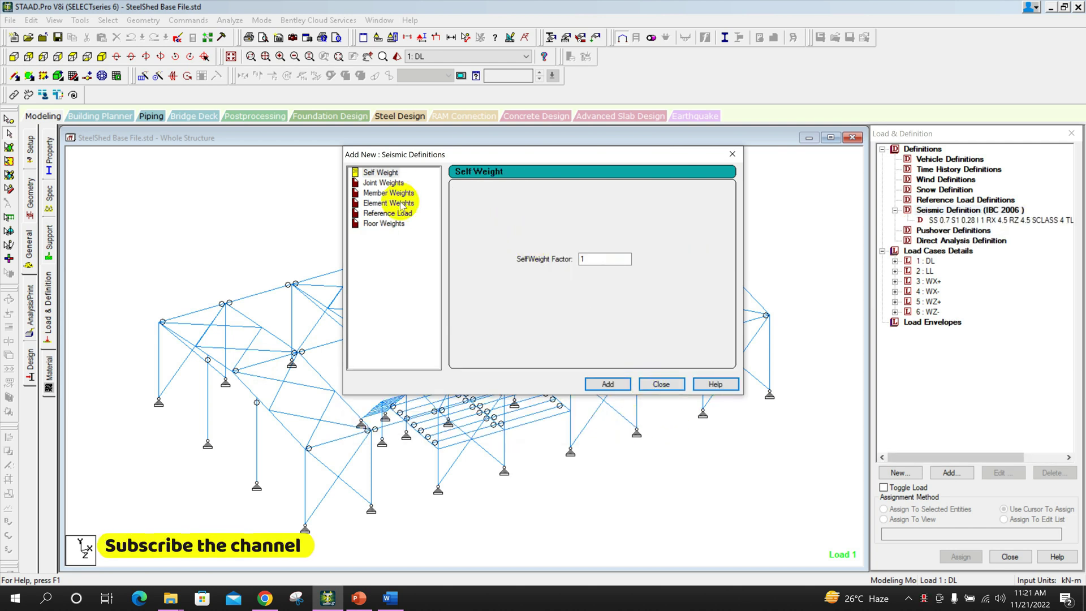
click(380, 172)
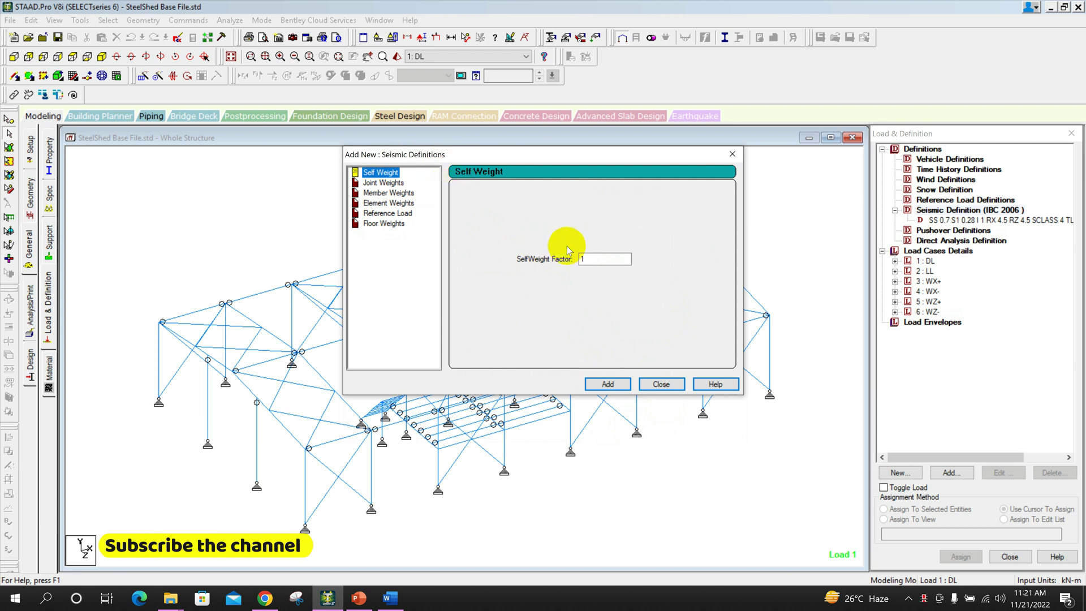
double_click(599, 259)
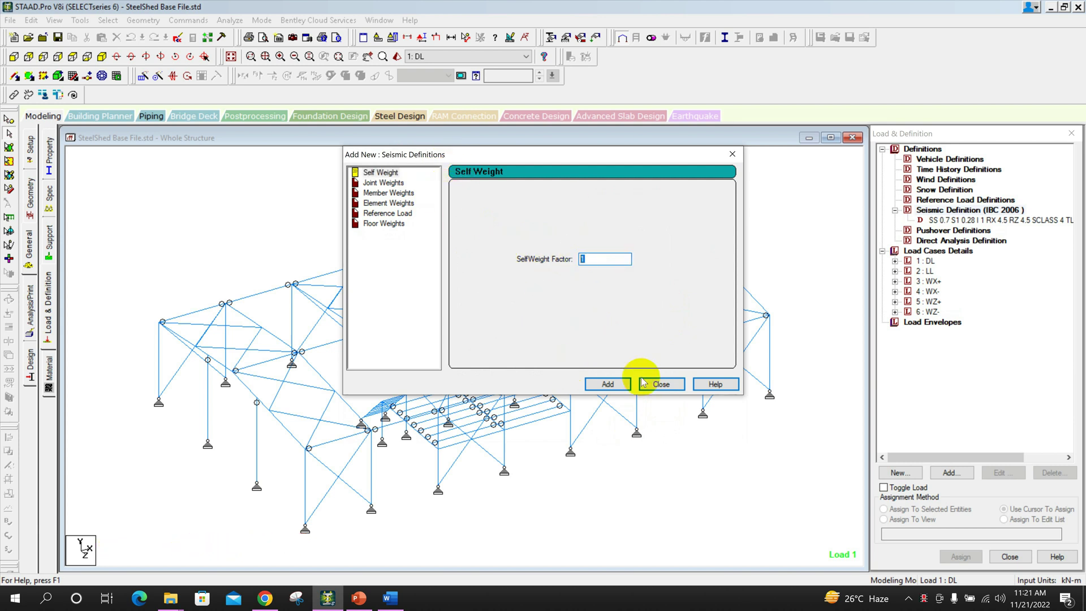
click(607, 384)
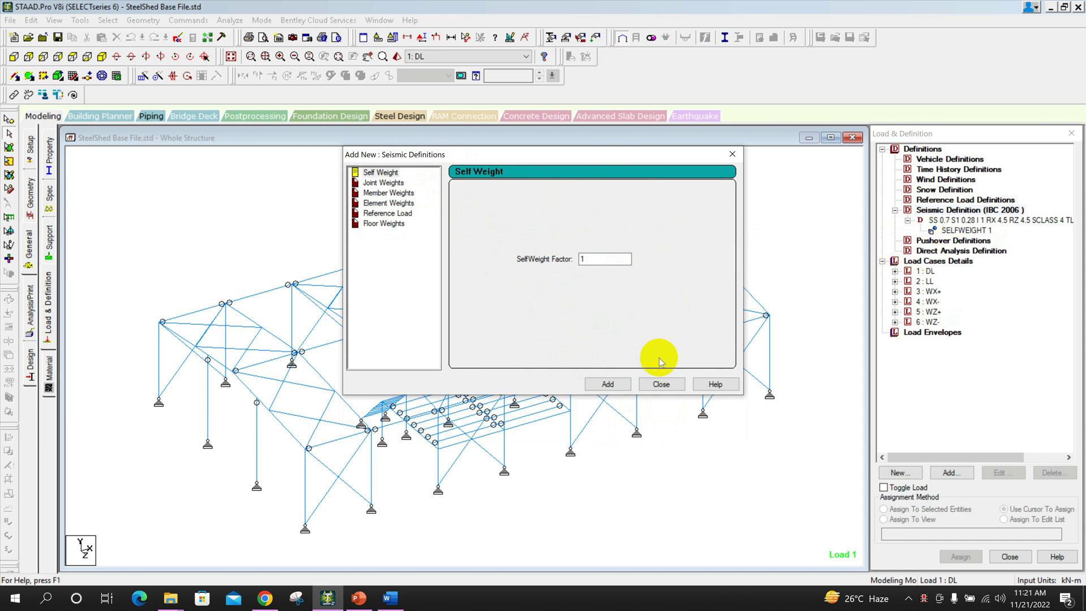
double_click(604, 259)
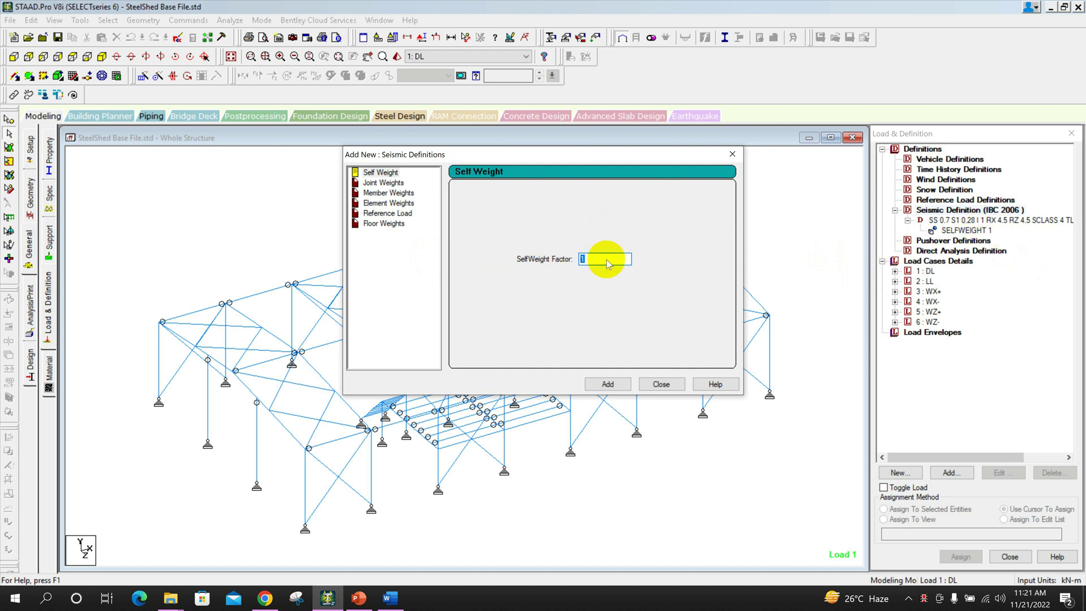
drag(594, 153, 593, 147)
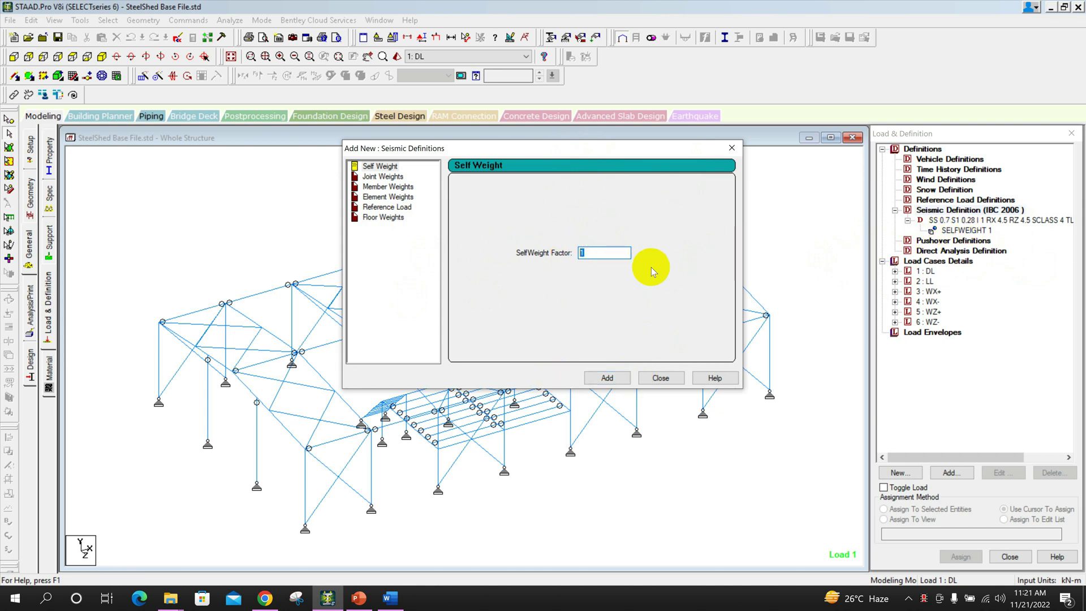
click(388, 599)
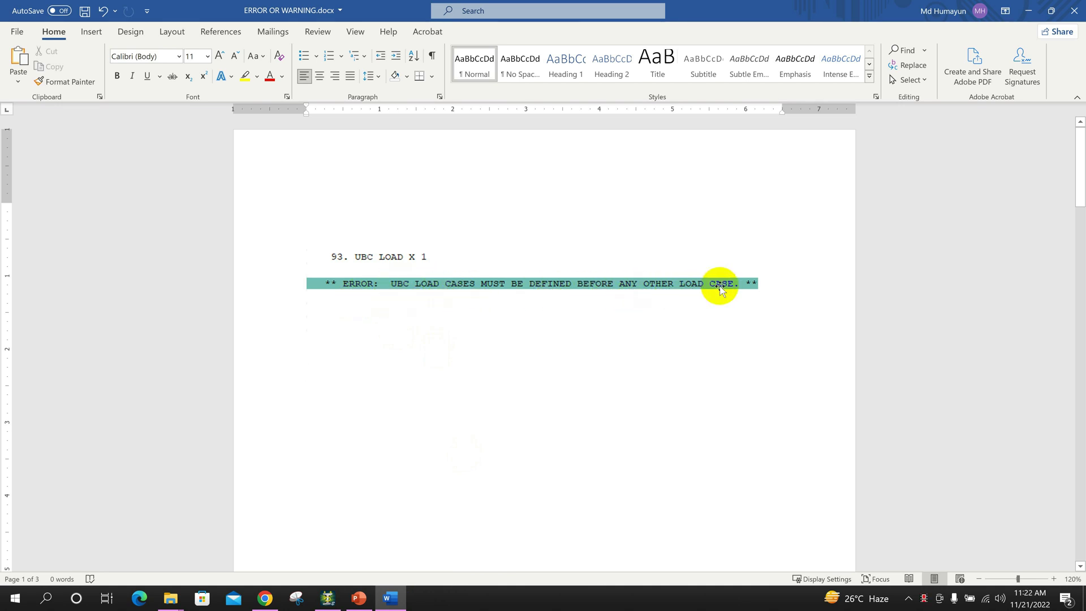
Close the Seismic Definitions window and select the Load Cases Details group.
click(326, 598)
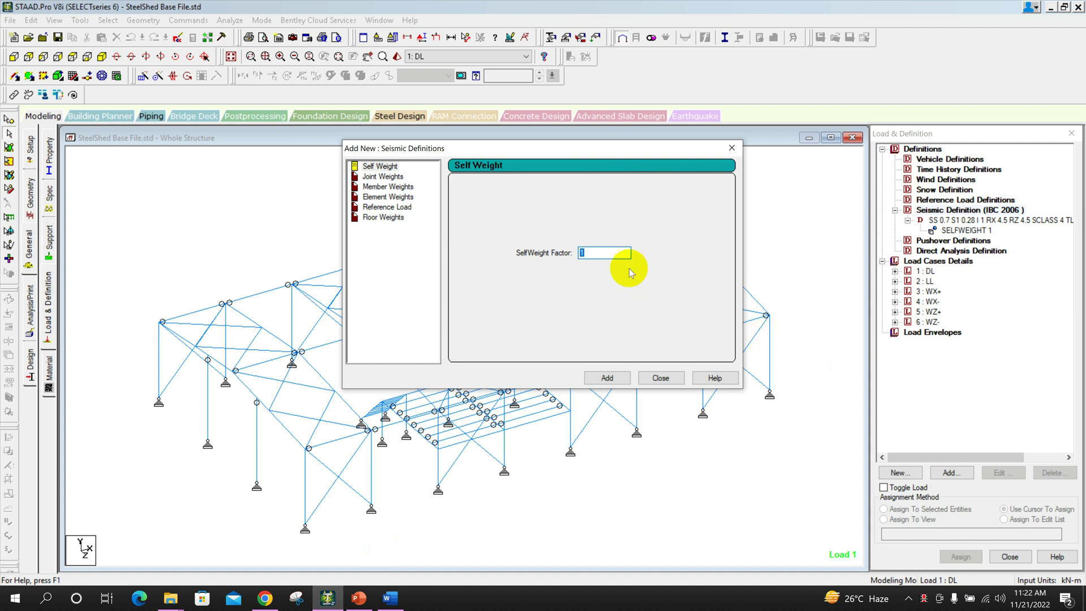
click(661, 378)
click(976, 220)
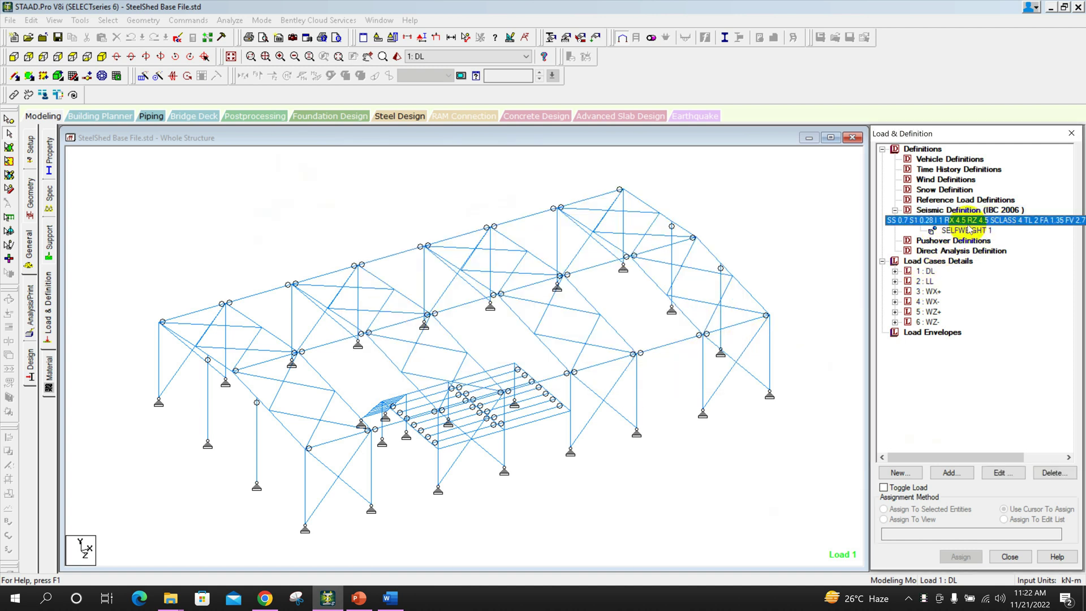
click(967, 232)
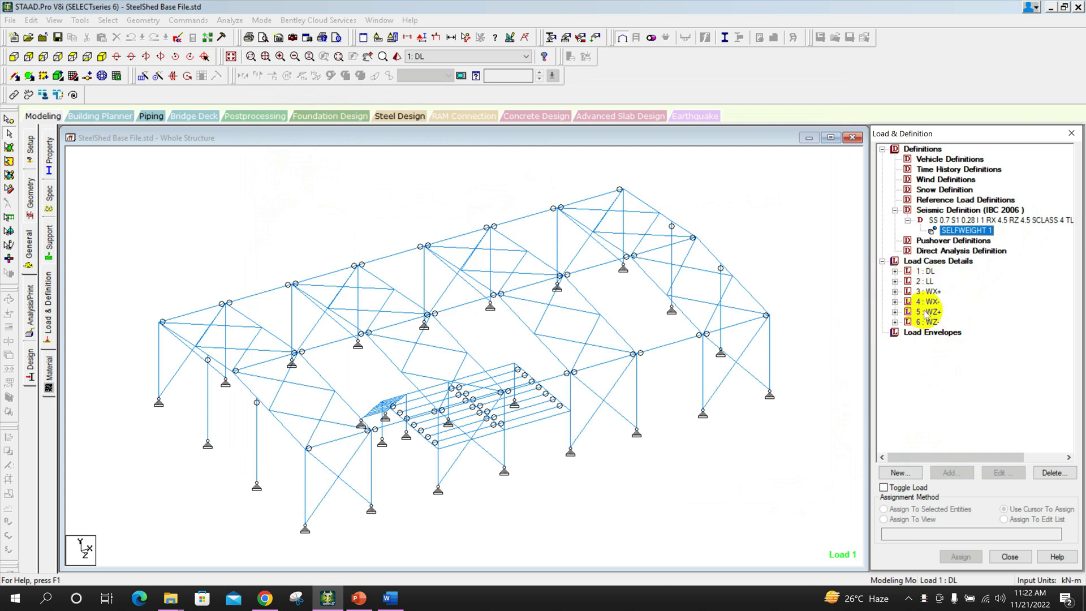
click(937, 261)
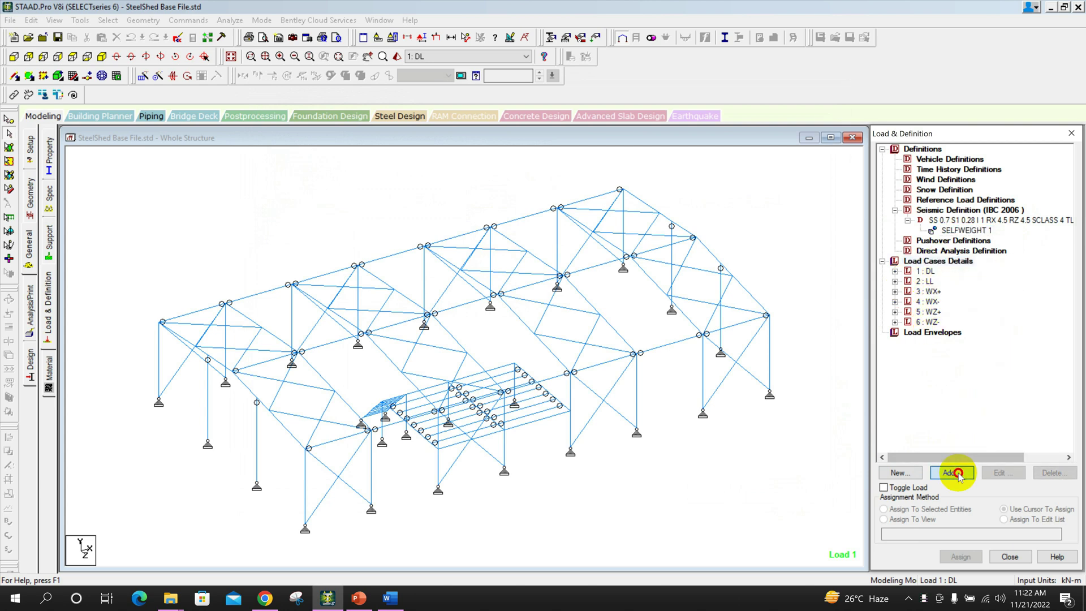
Add seismic load cases 7 titled Ex+ and 8 titled Ex-.
click(949, 471)
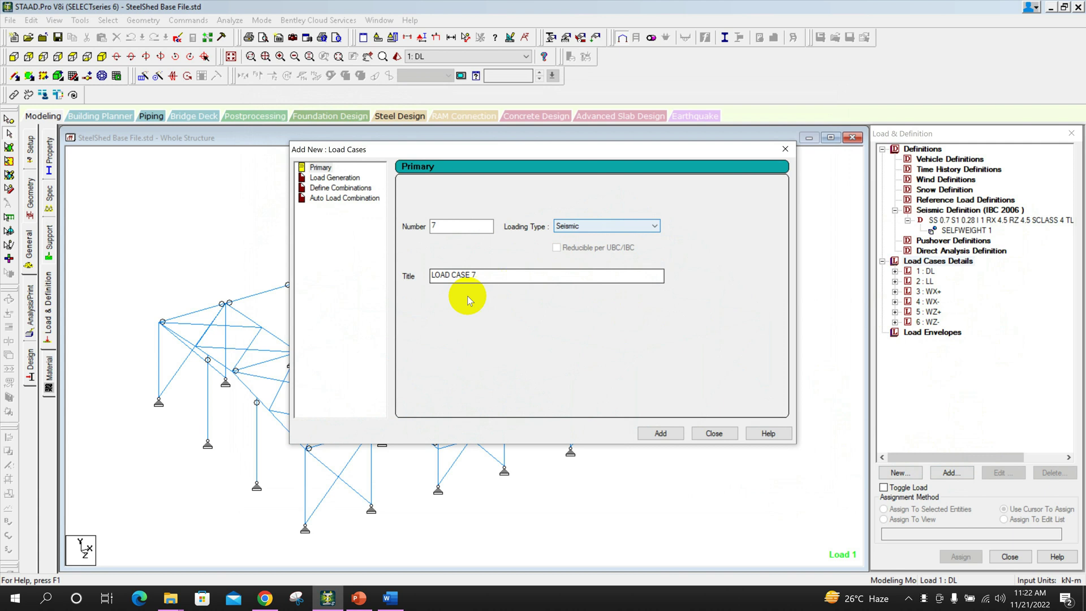
drag(475, 275, 391, 280)
text(Ex+)
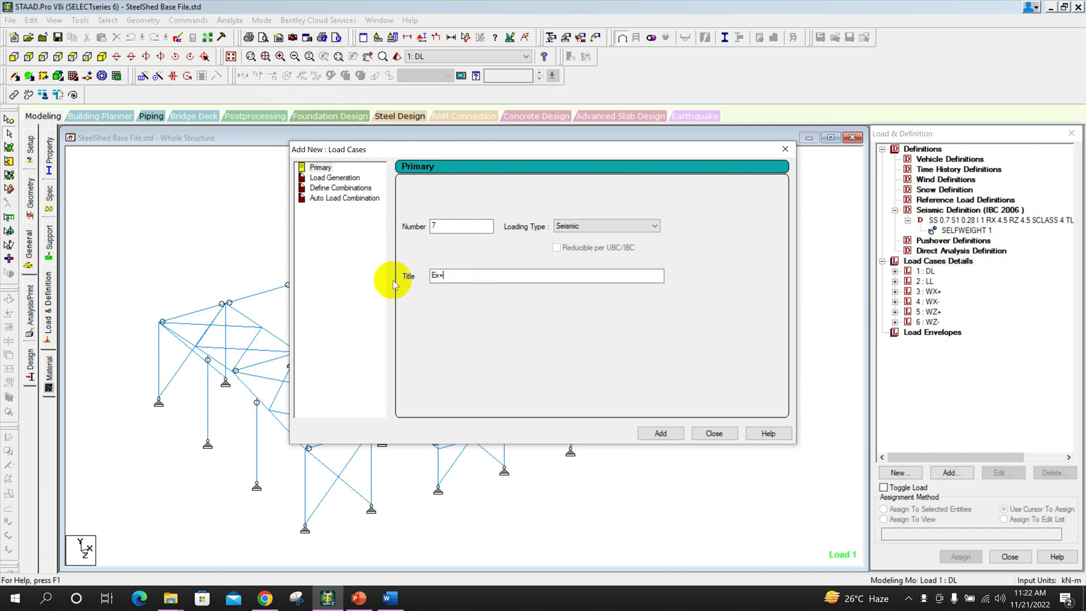
click(660, 434)
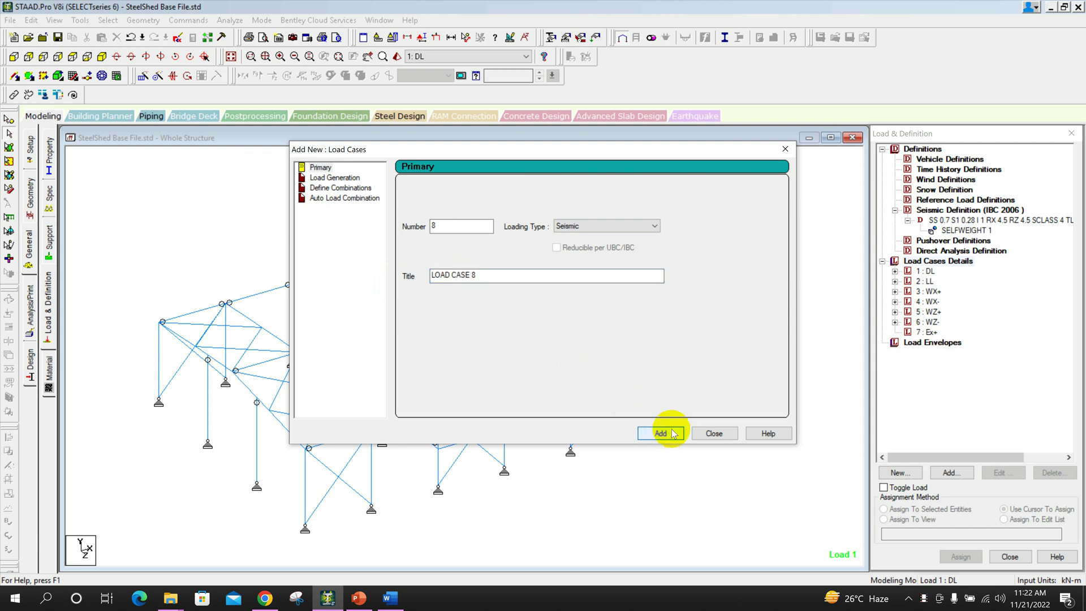
drag(496, 275, 398, 282)
text(Ex-)
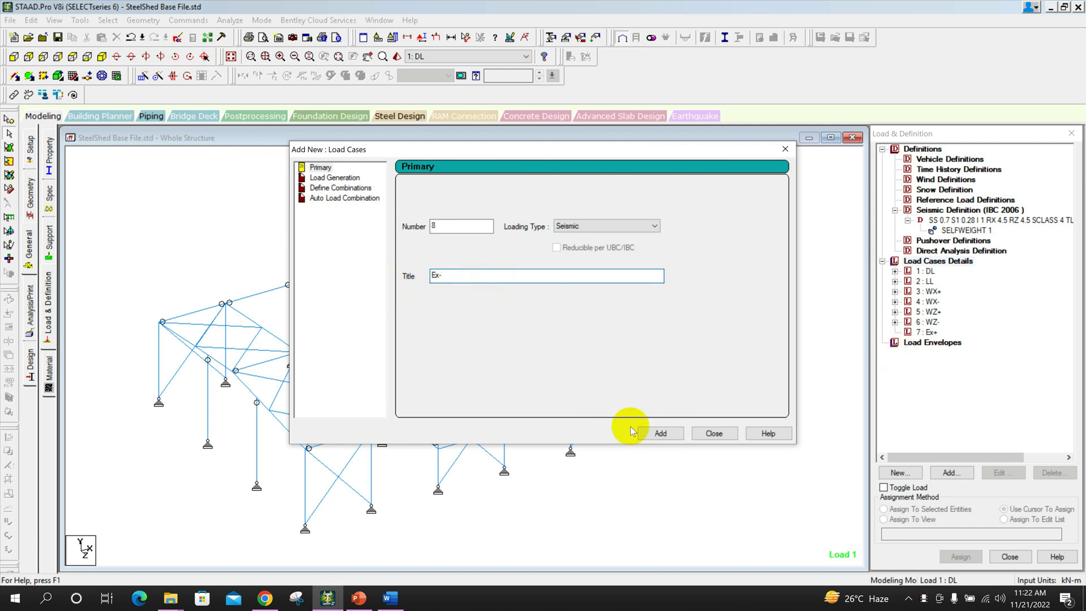
click(660, 433)
Add seismic load cases 9 titled Ez+ and 10 titled Ez-, then close the window.
drag(487, 272, 362, 273)
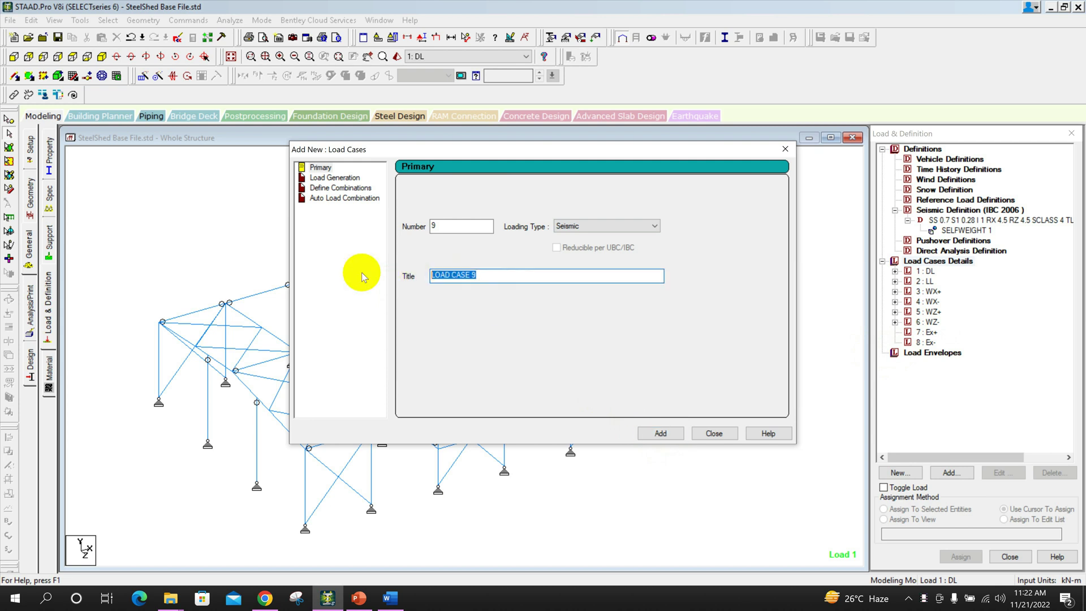
text(Ez)
text(+)
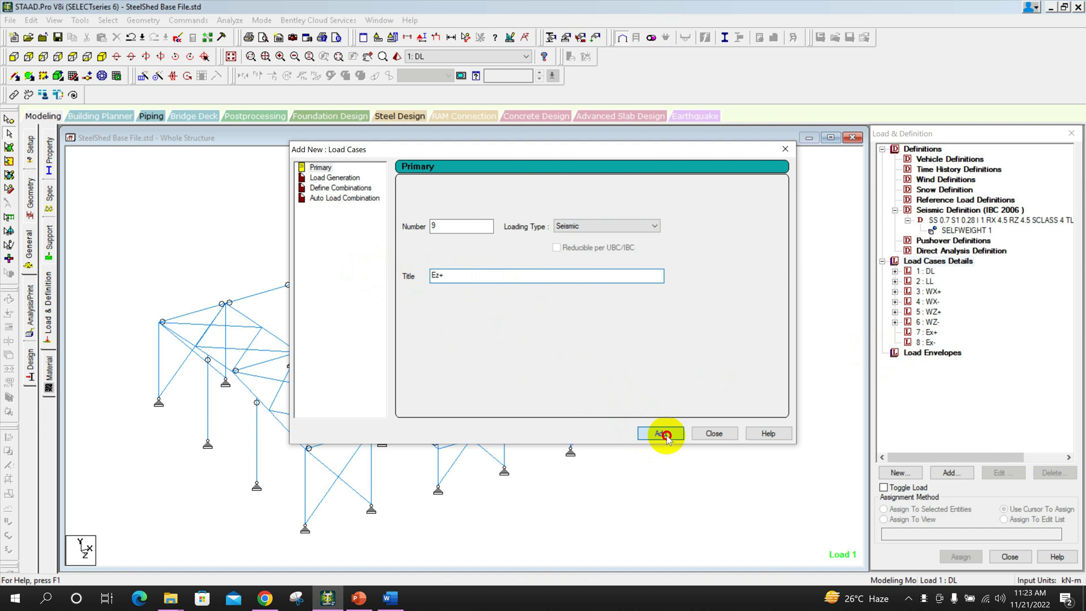
click(663, 434)
drag(488, 274, 369, 276)
text(-)
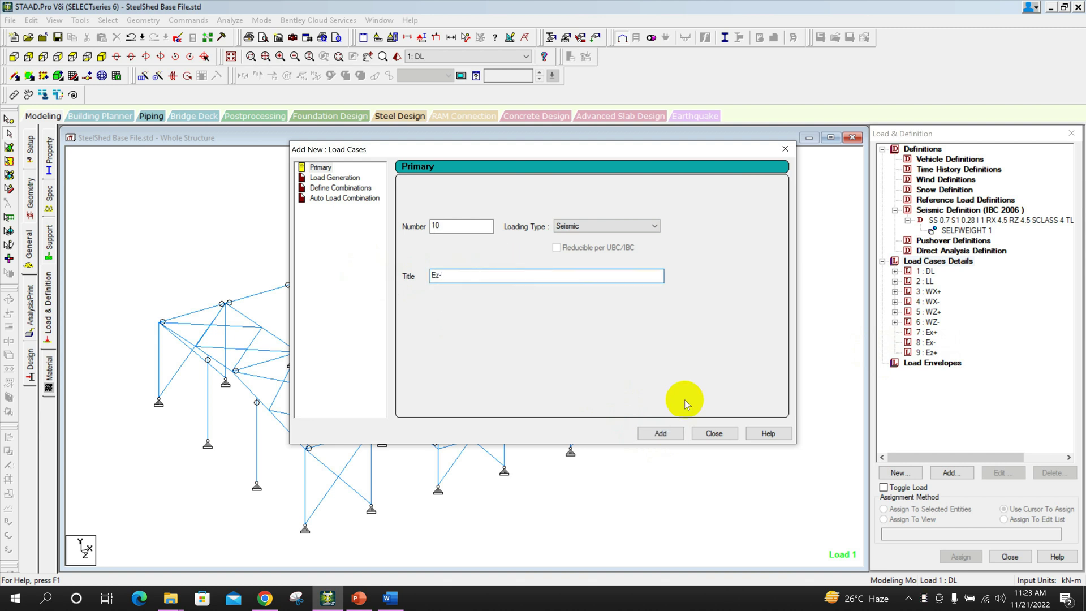
click(661, 433)
click(714, 433)
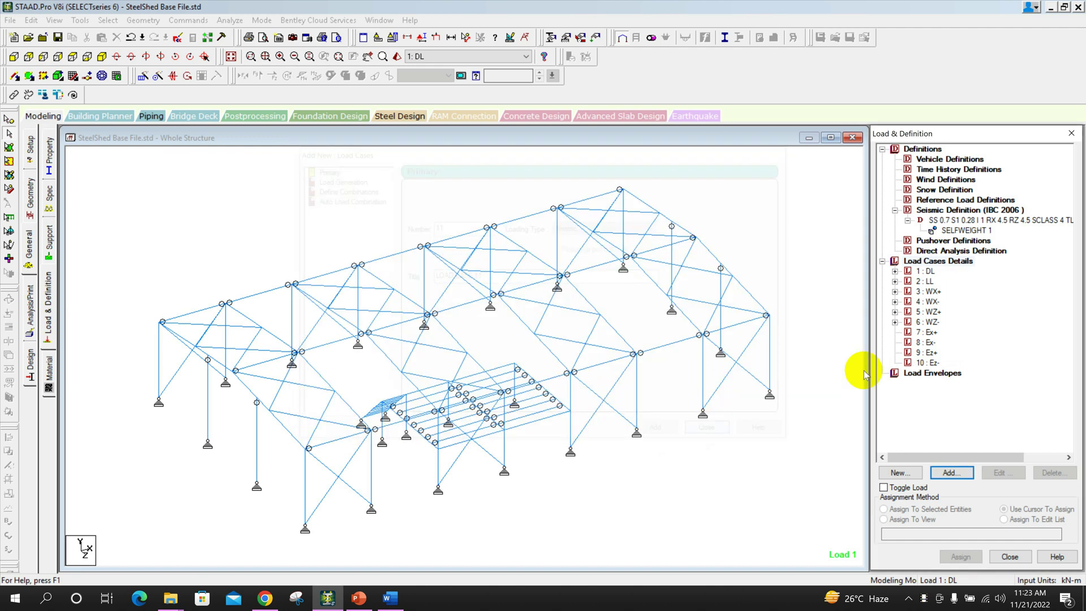
click(930, 342)
Give load case 7 Ex+ an IBC seismic load in X with factor 1.
click(949, 472)
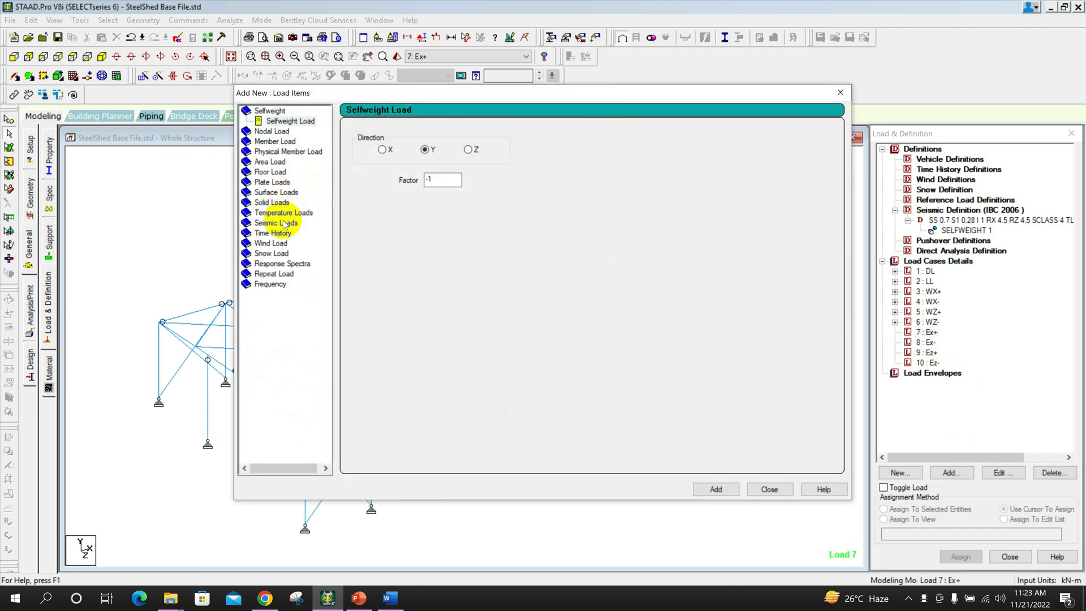
click(276, 223)
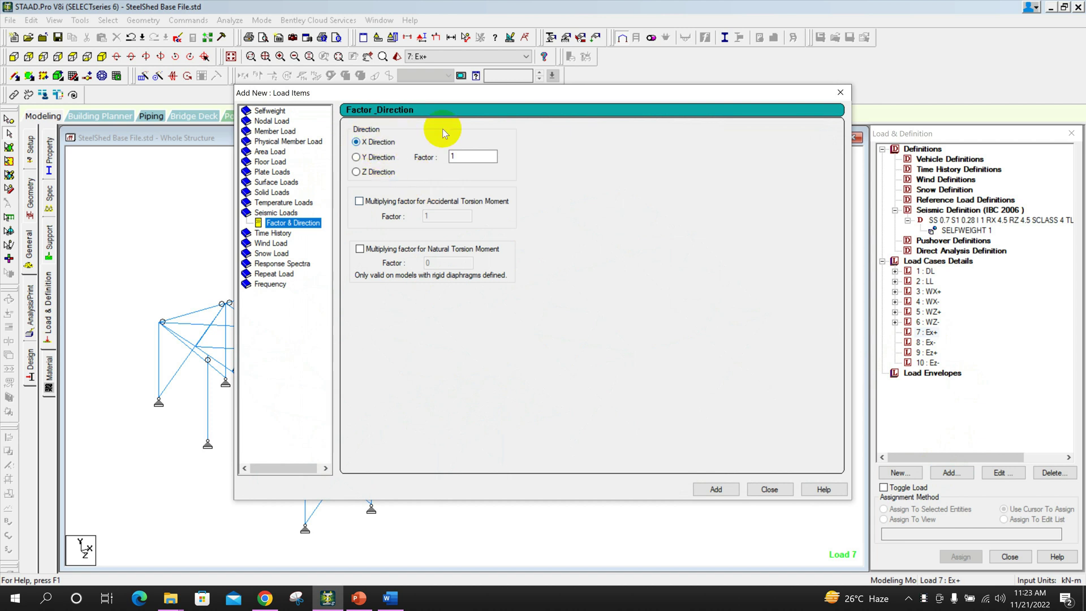
double_click(463, 158)
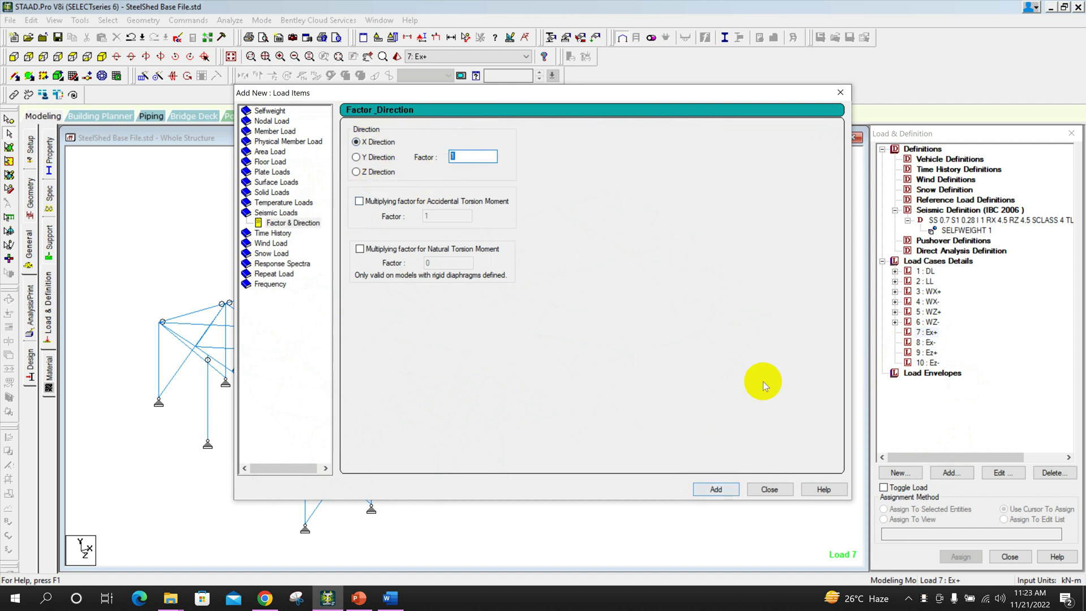
click(717, 490)
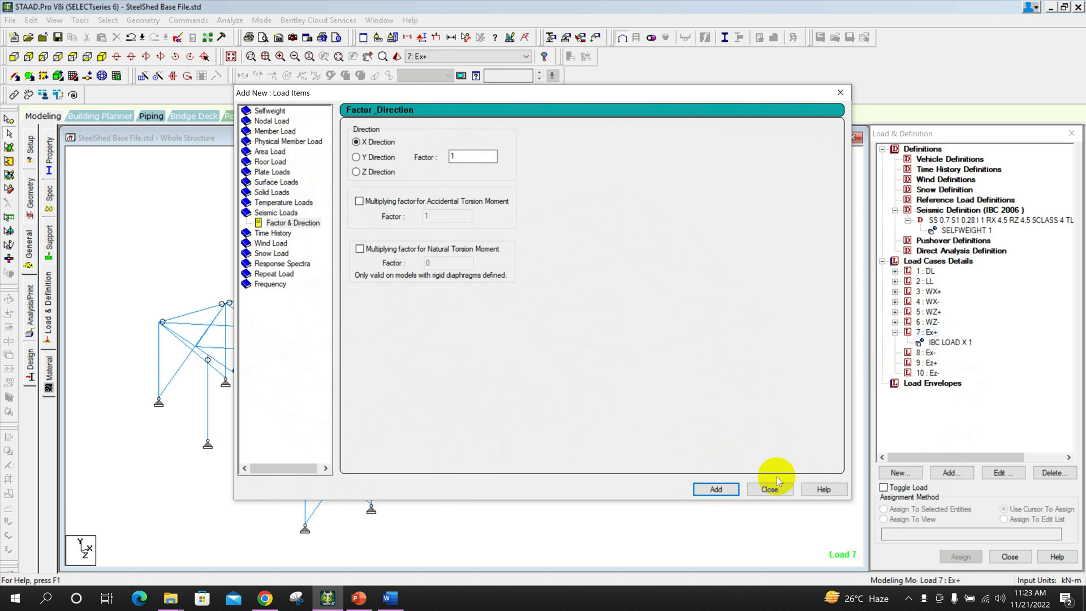
click(768, 489)
Give load case 8 Ex- an IBC seismic load in X with factor -1.
click(926, 352)
click(949, 472)
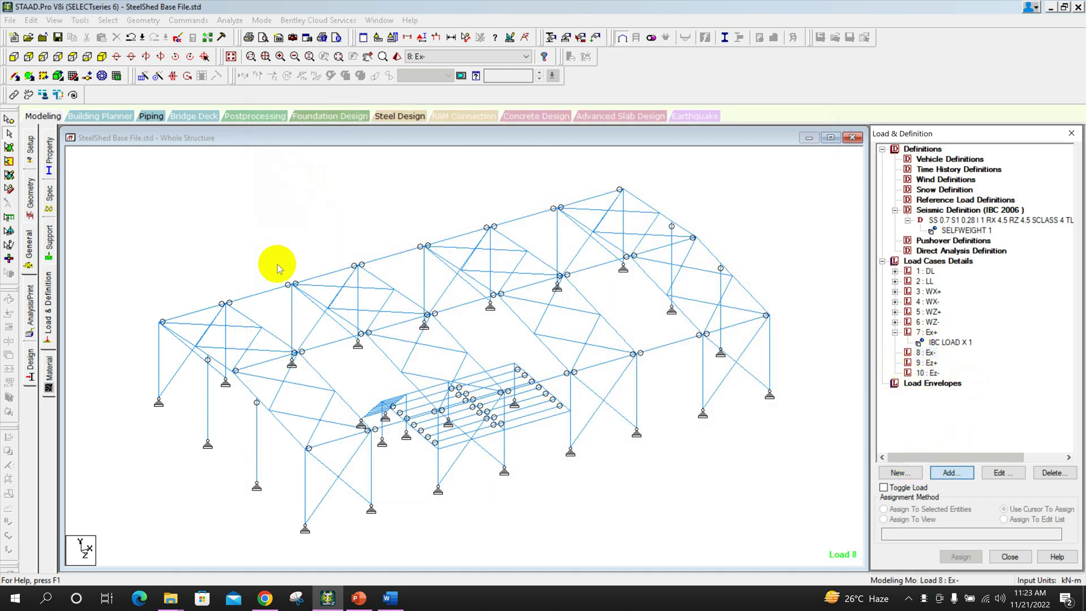
click(276, 224)
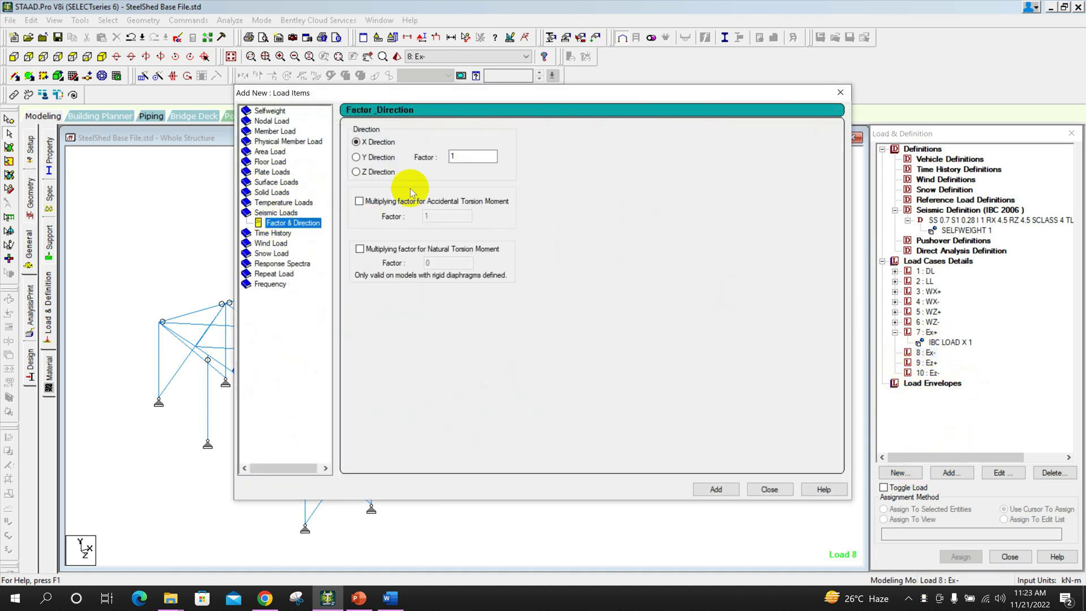
click(452, 157)
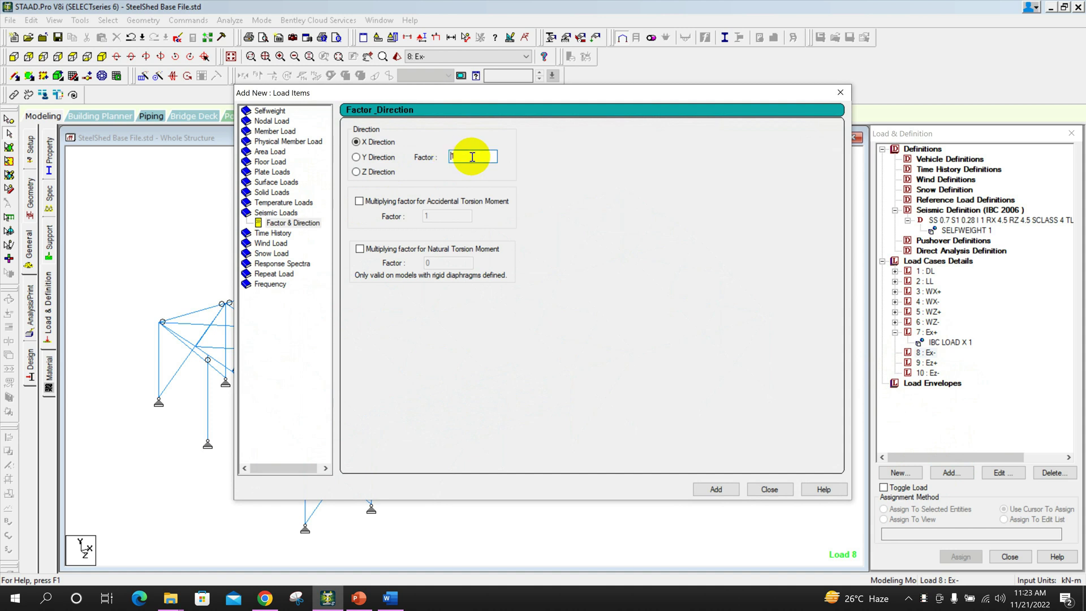
text(-1-)
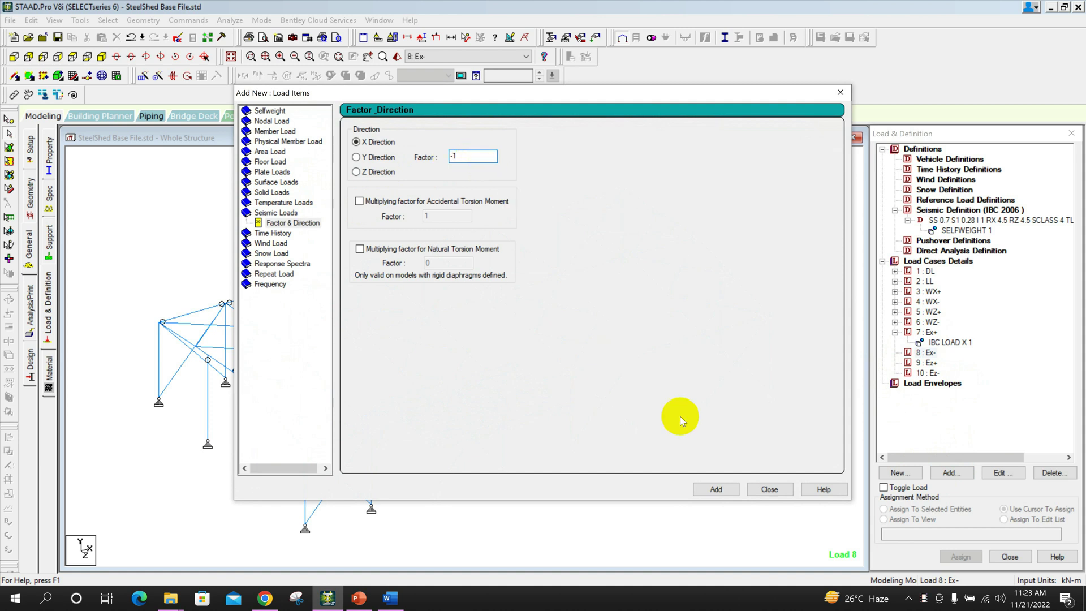
click(718, 488)
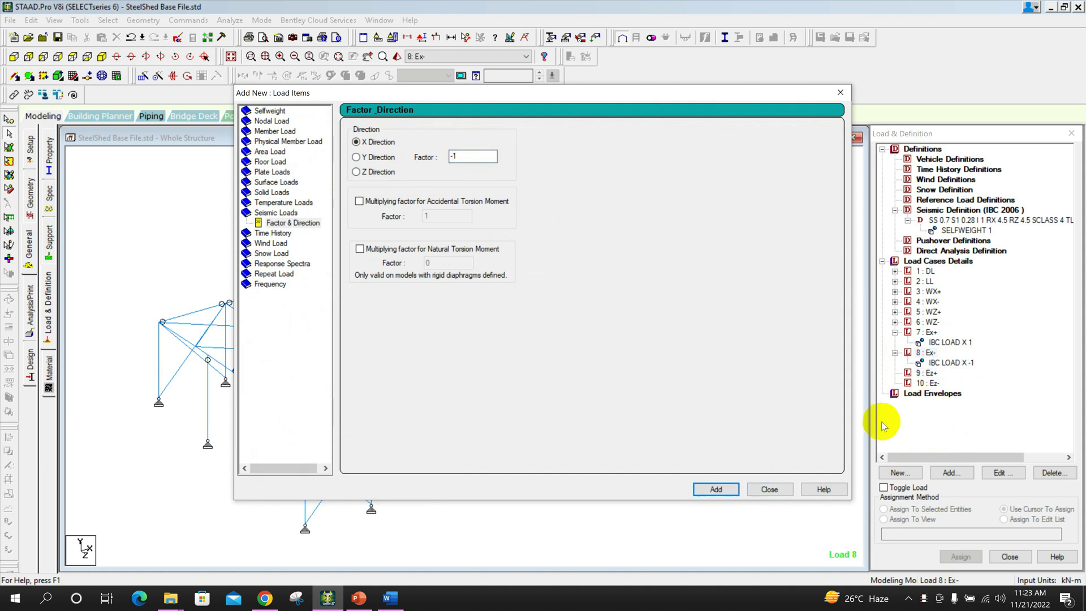
click(769, 489)
Give load case 9 Ez+ an IBC seismic load in Z with factor 1.
click(929, 373)
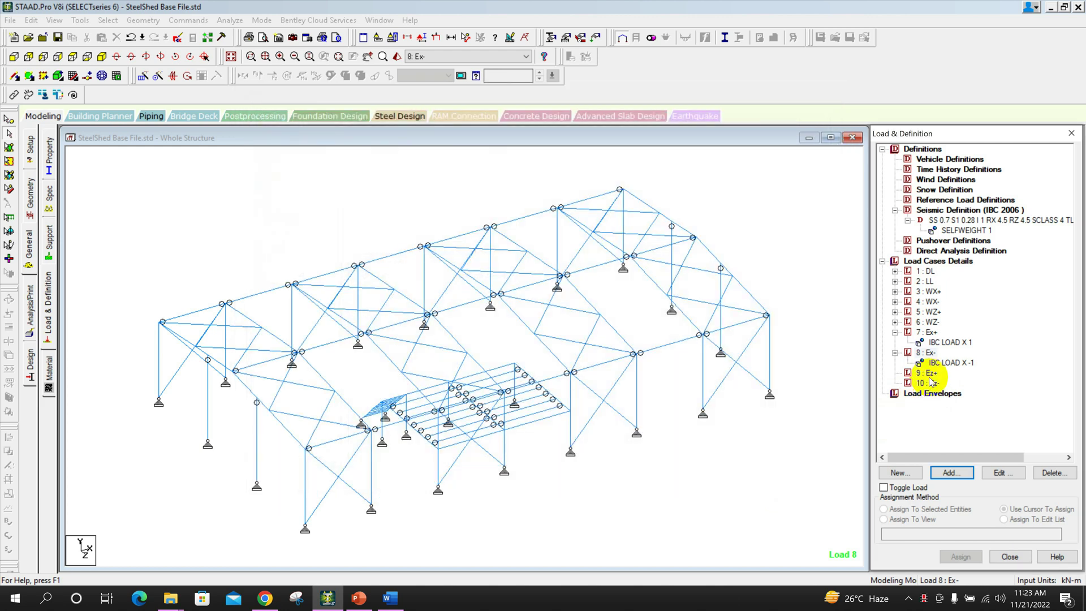
click(948, 473)
click(275, 222)
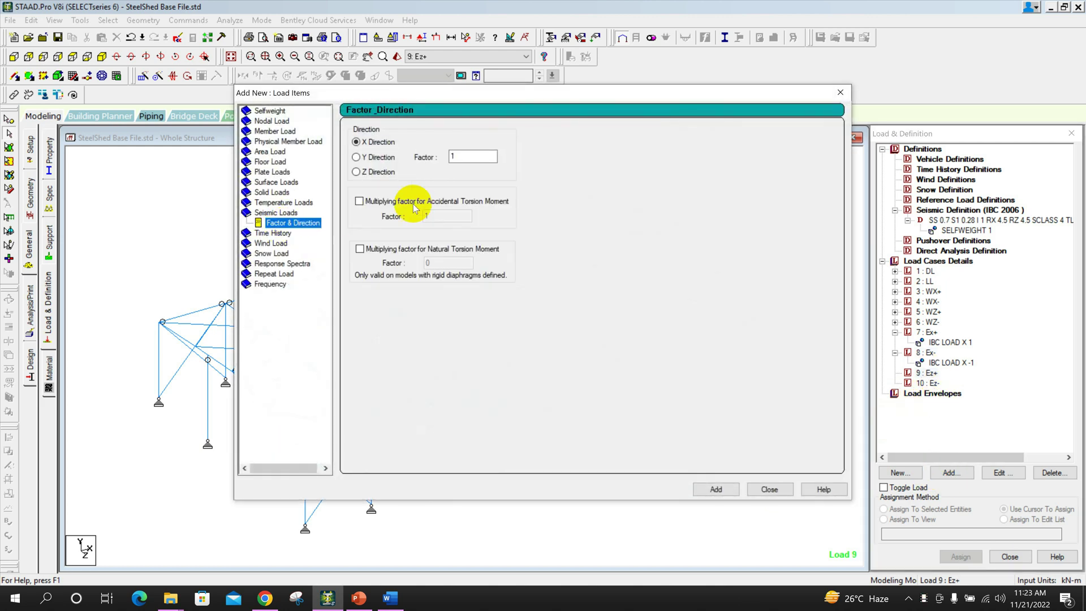
click(357, 173)
click(471, 157)
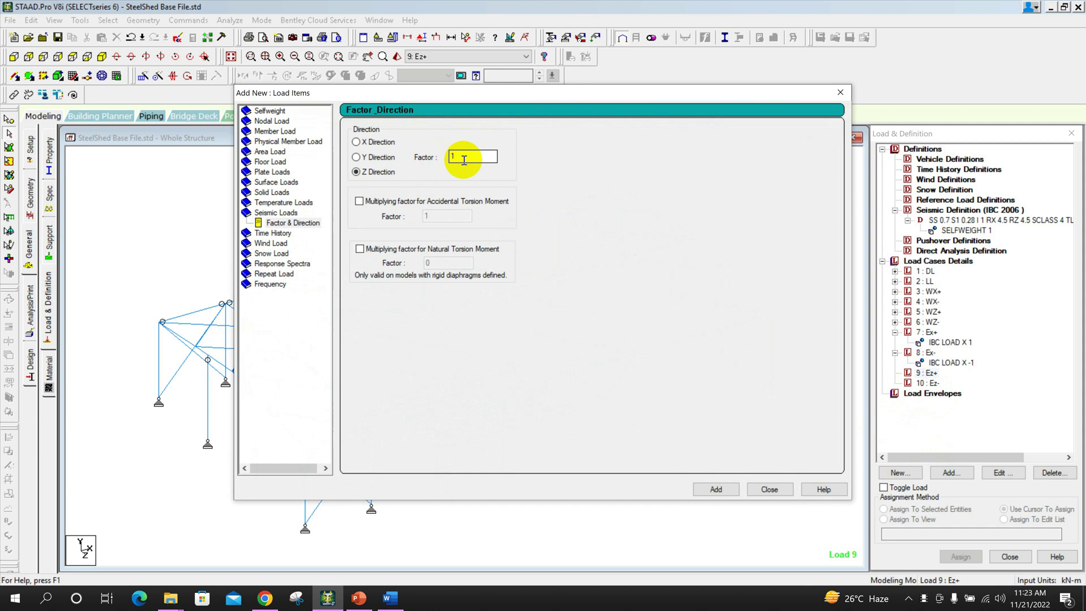
text(1)
click(719, 491)
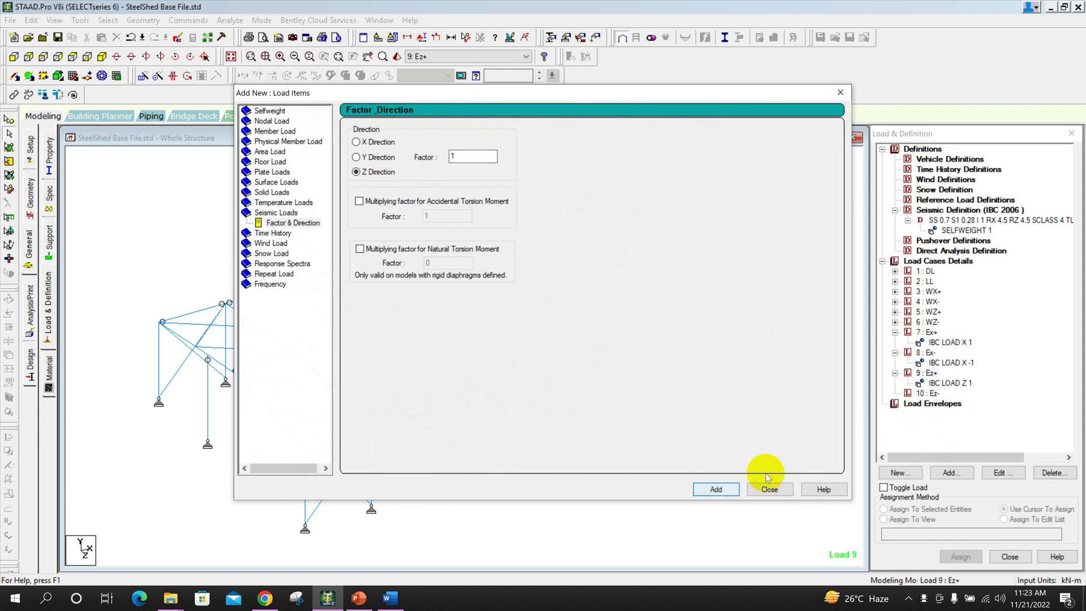
click(769, 489)
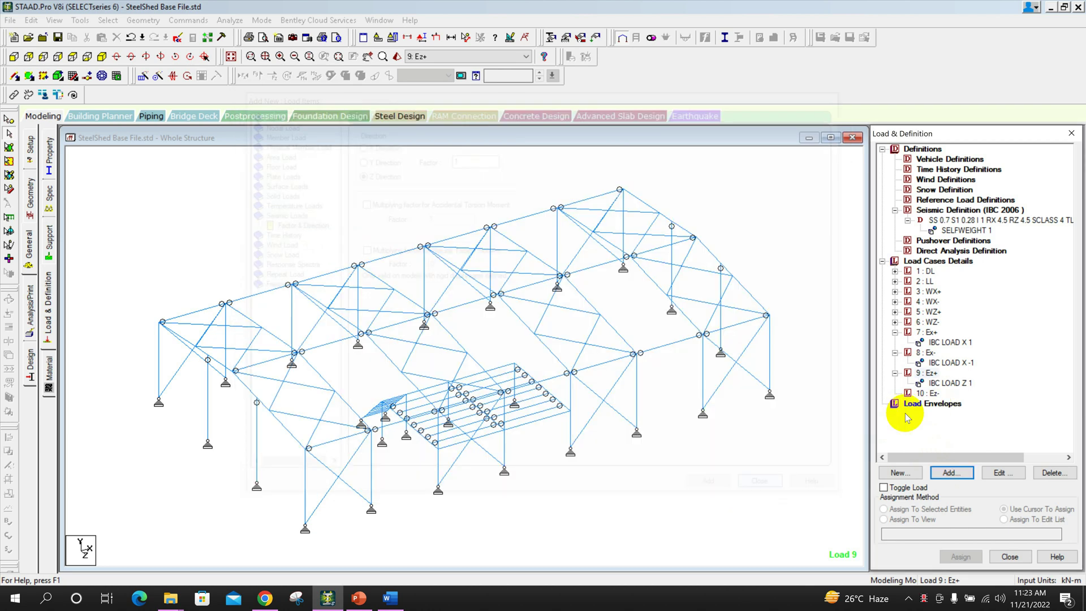
Give load case 10 Ez- an IBC seismic load in Z with factor -1.
click(949, 472)
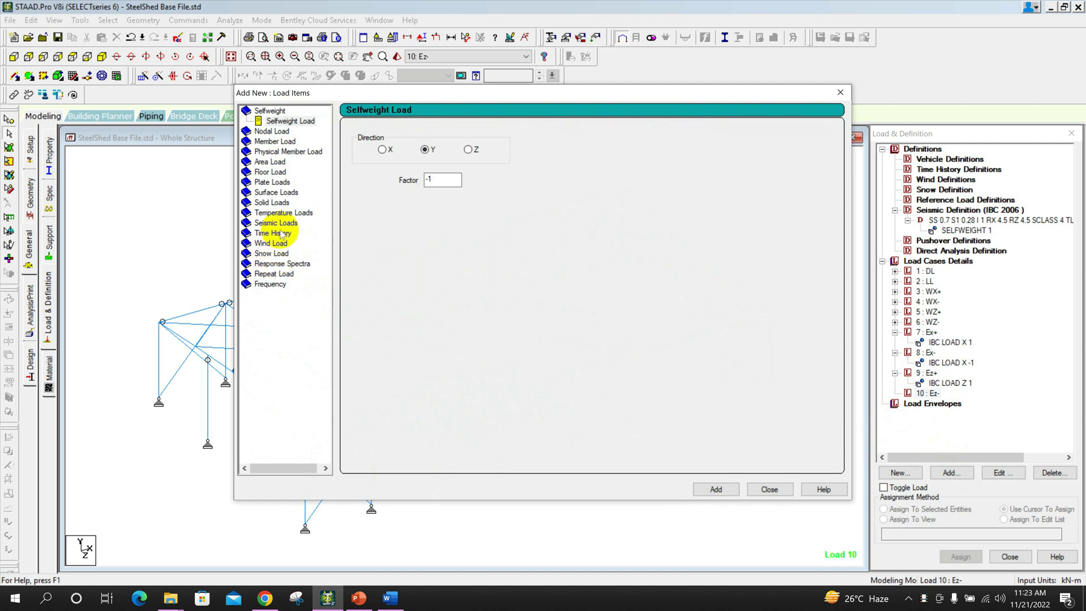
click(273, 233)
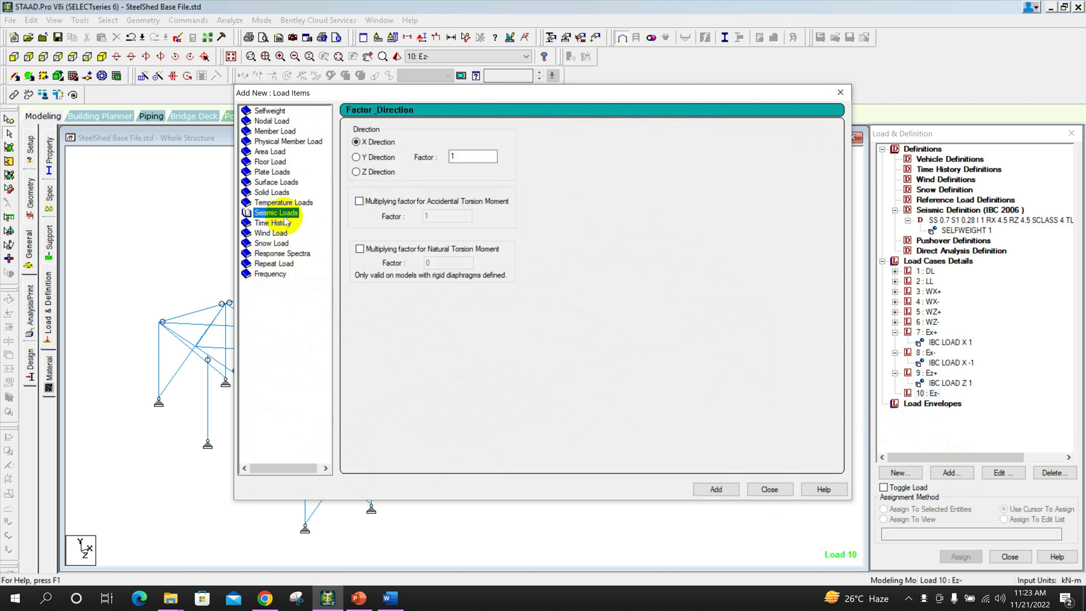
click(357, 171)
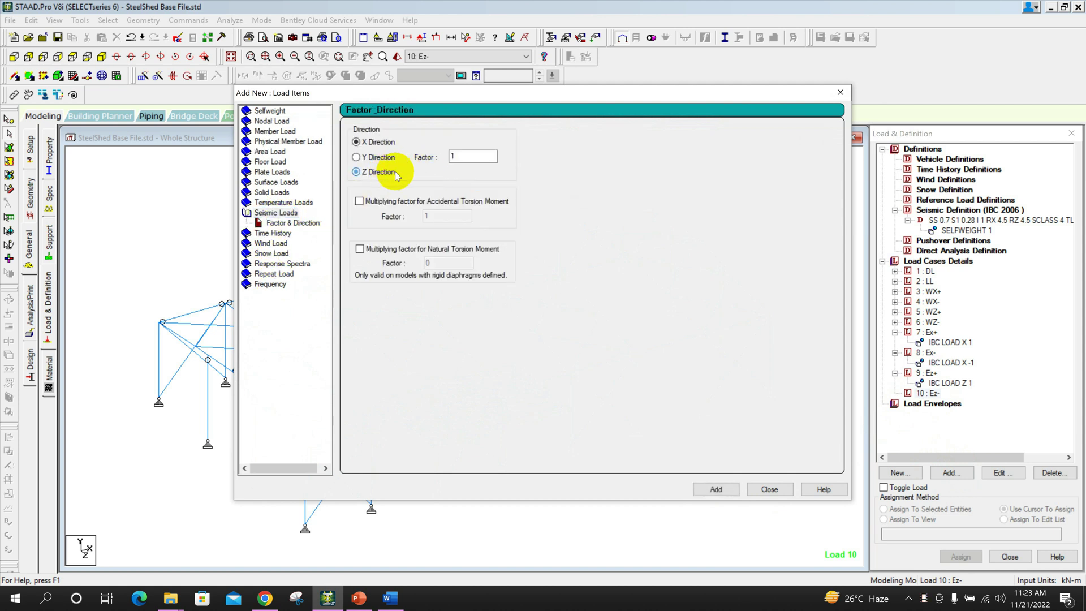
click(472, 158)
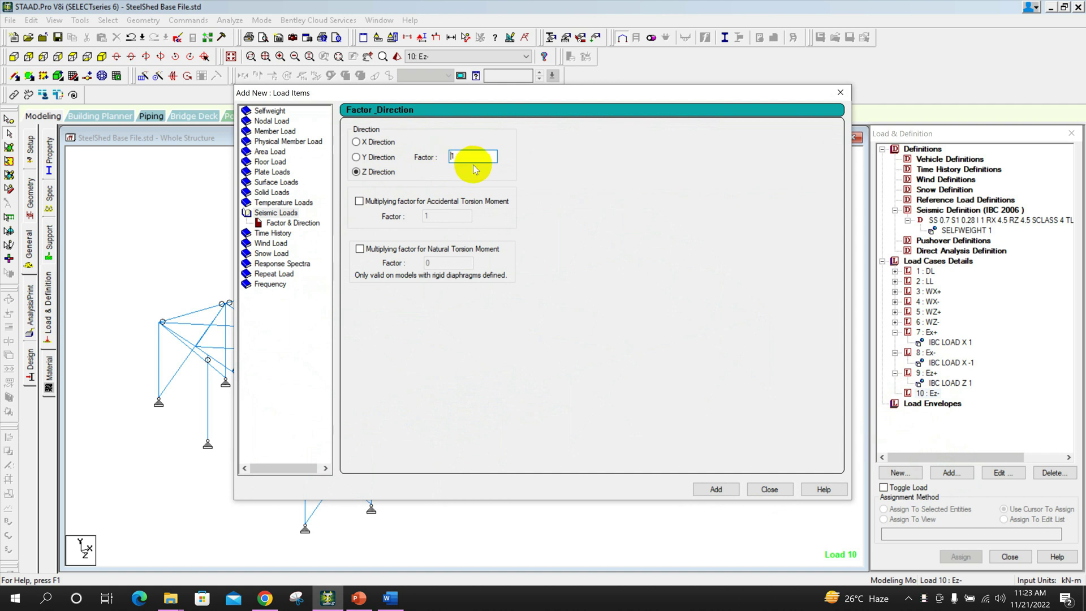
text(-1)
double_click(467, 157)
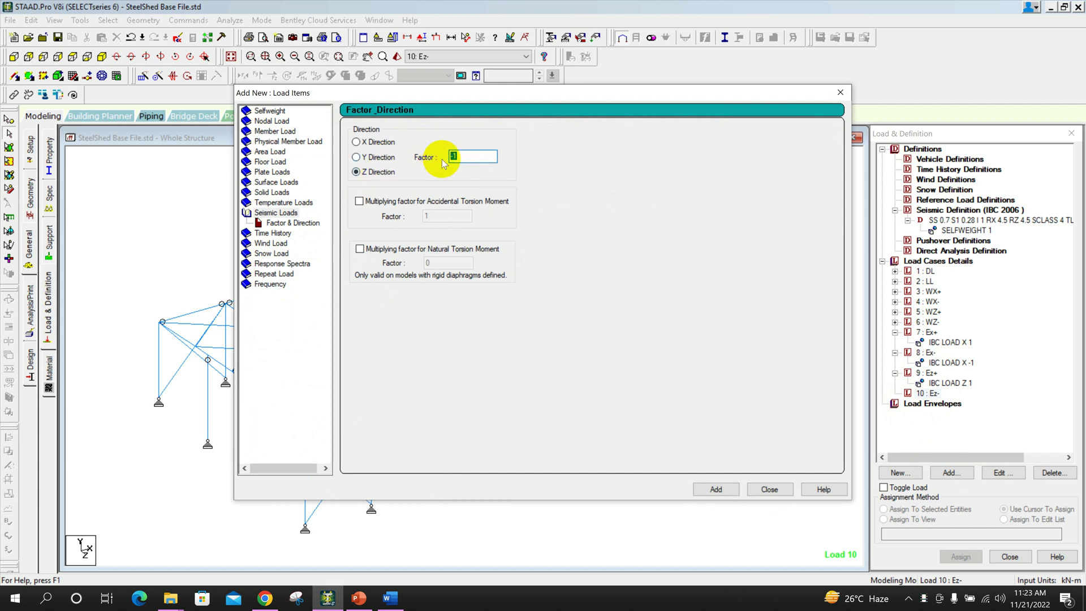
text(-1)
click(717, 489)
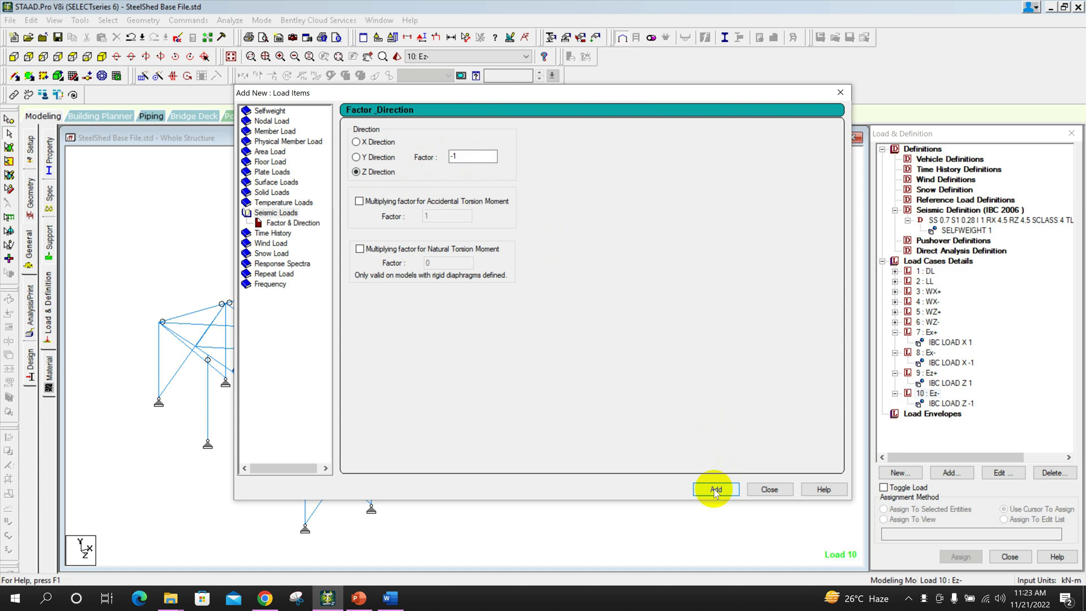
click(769, 489)
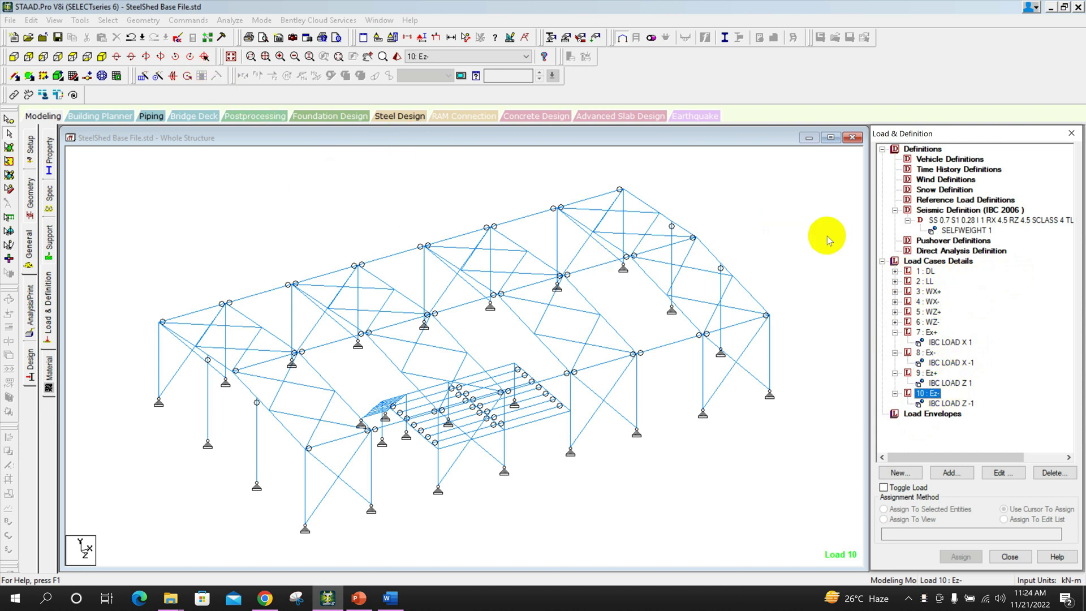
click(389, 598)
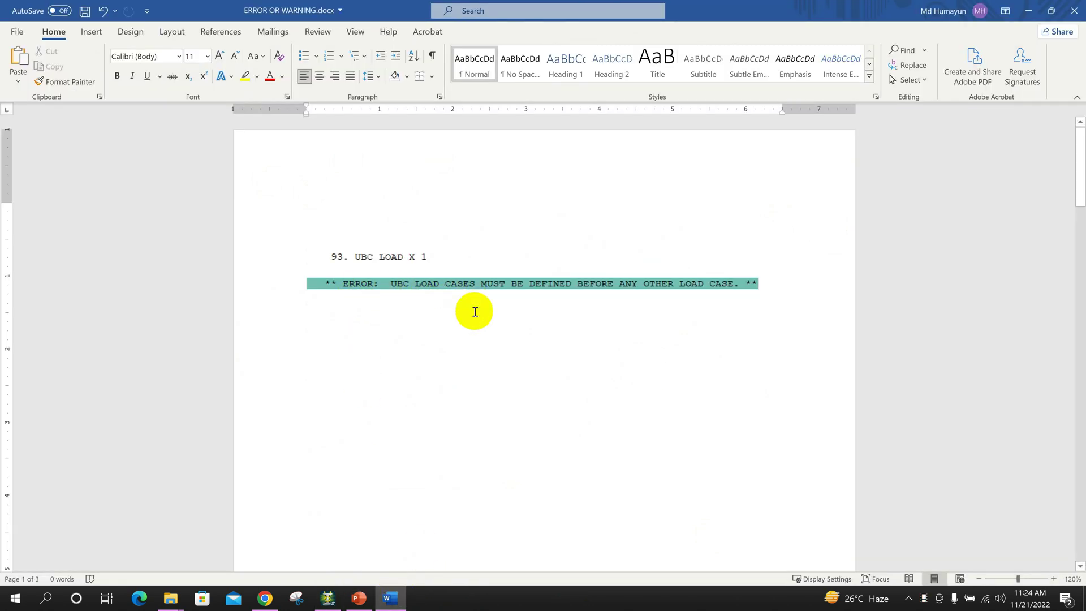
click(330, 600)
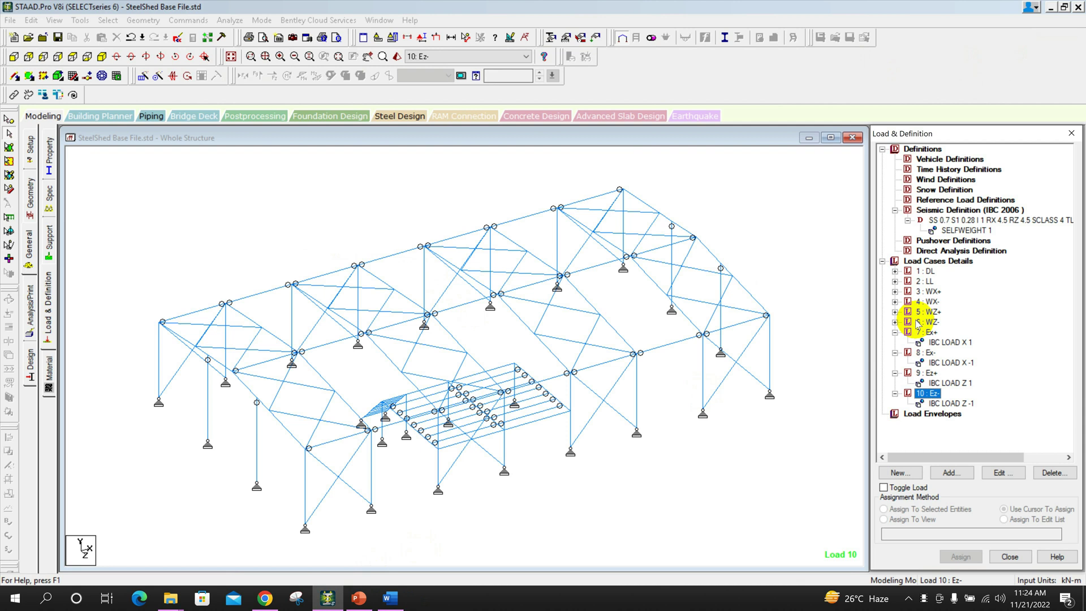
click(895, 354)
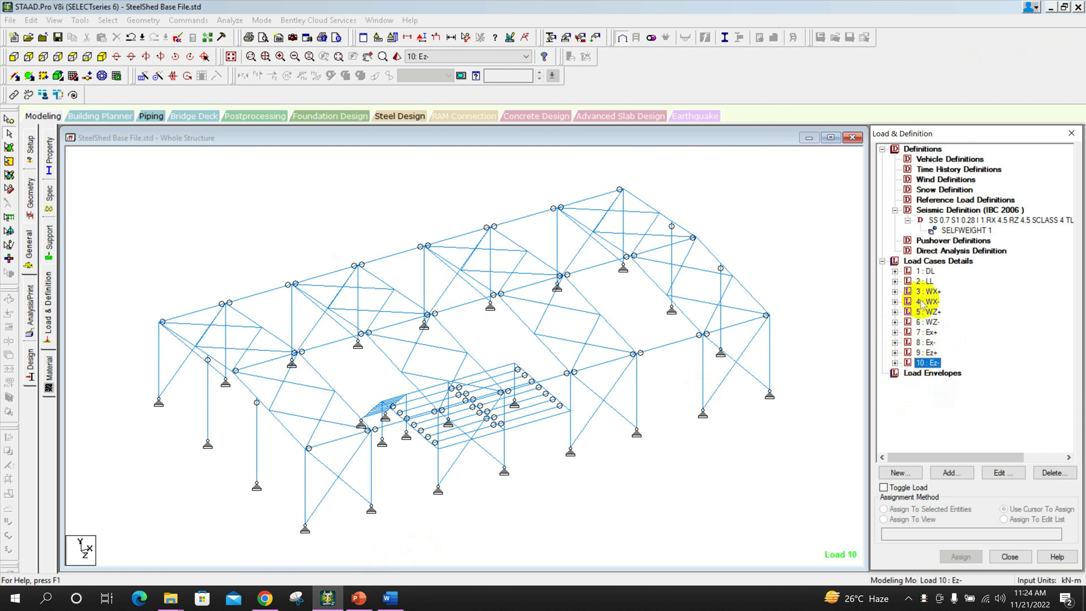
click(926, 331)
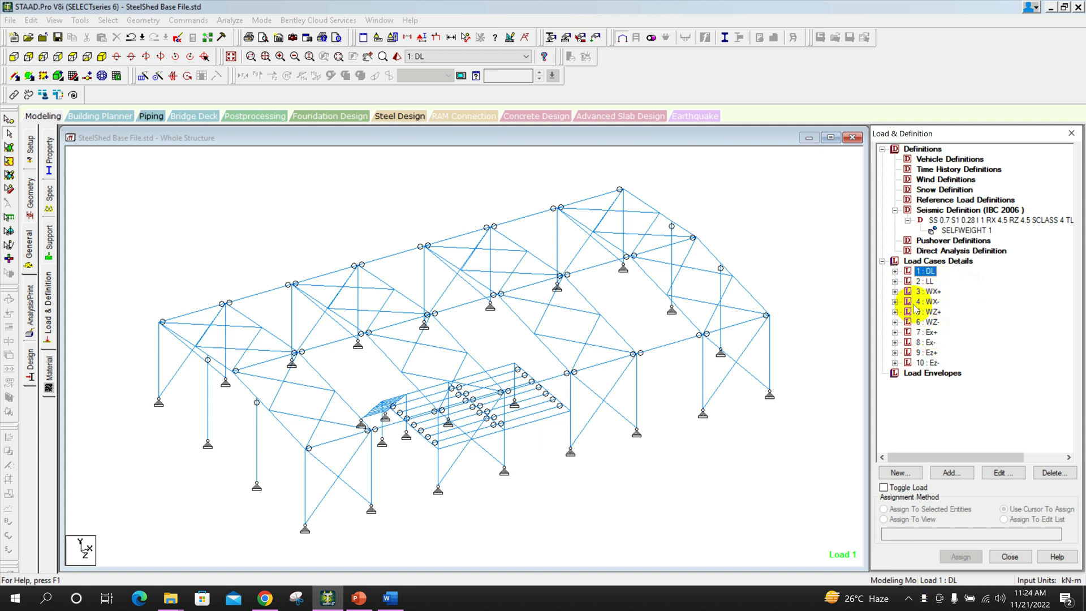
click(937, 261)
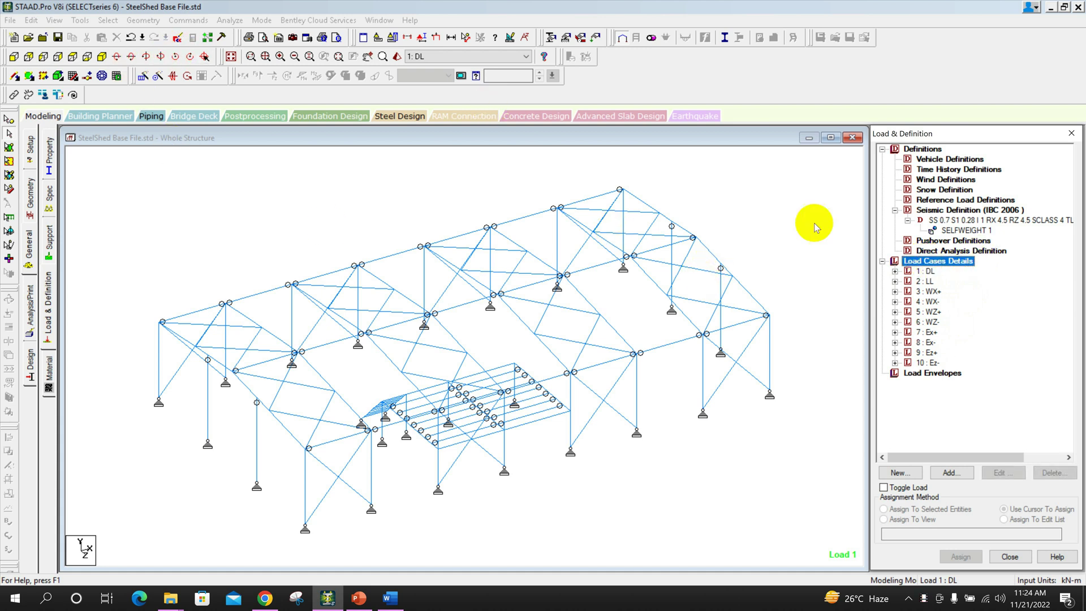
Save the model, run the analysis and open the output file.
click(229, 19)
click(250, 36)
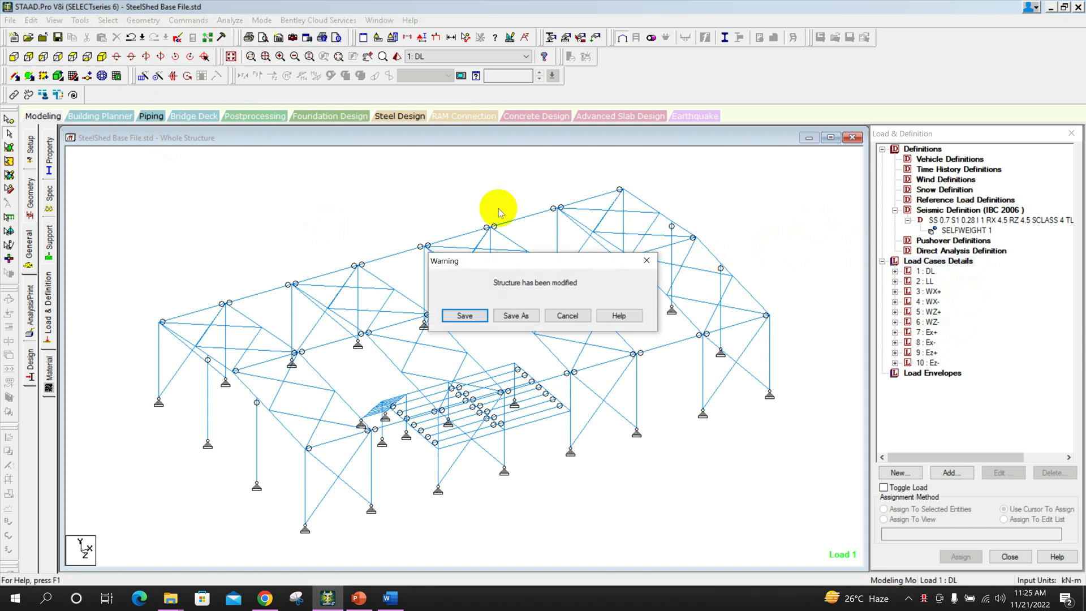
click(465, 315)
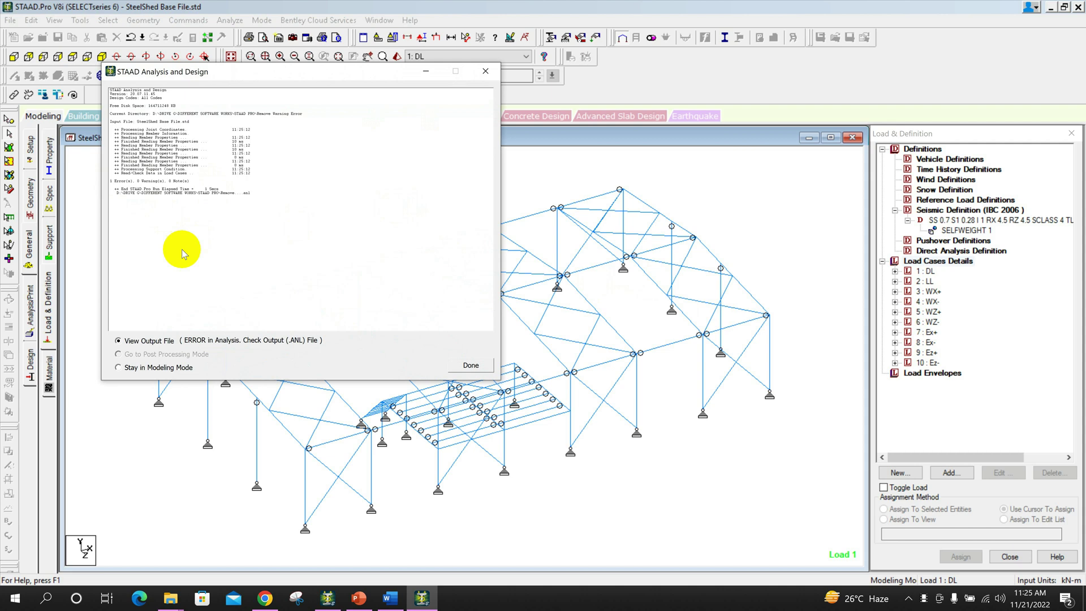
click(470, 366)
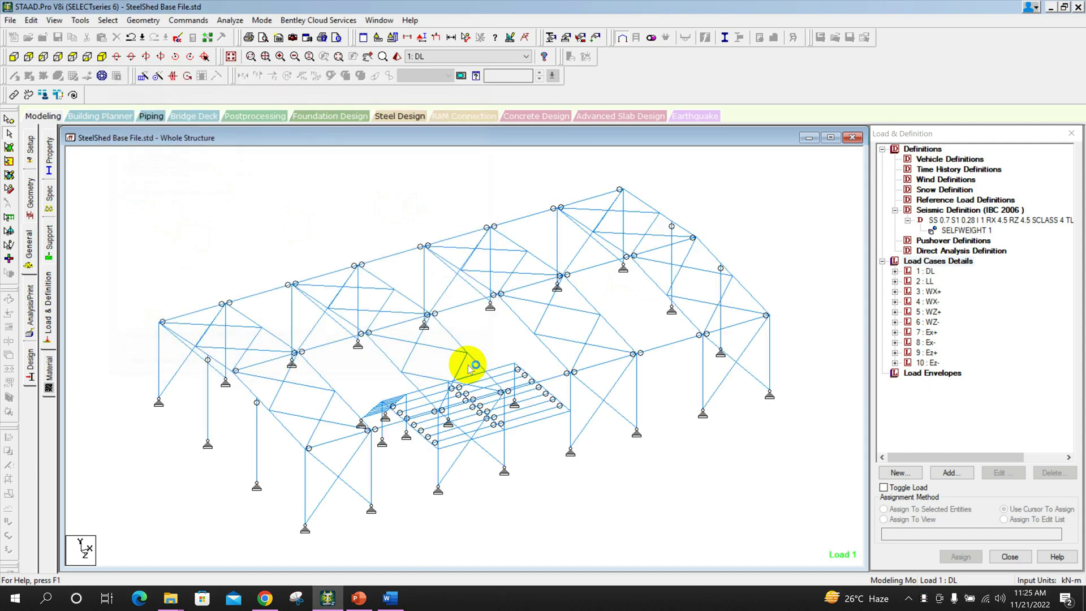
Review the output error stating IBC/UBC load cases must come first.
click(276, 147)
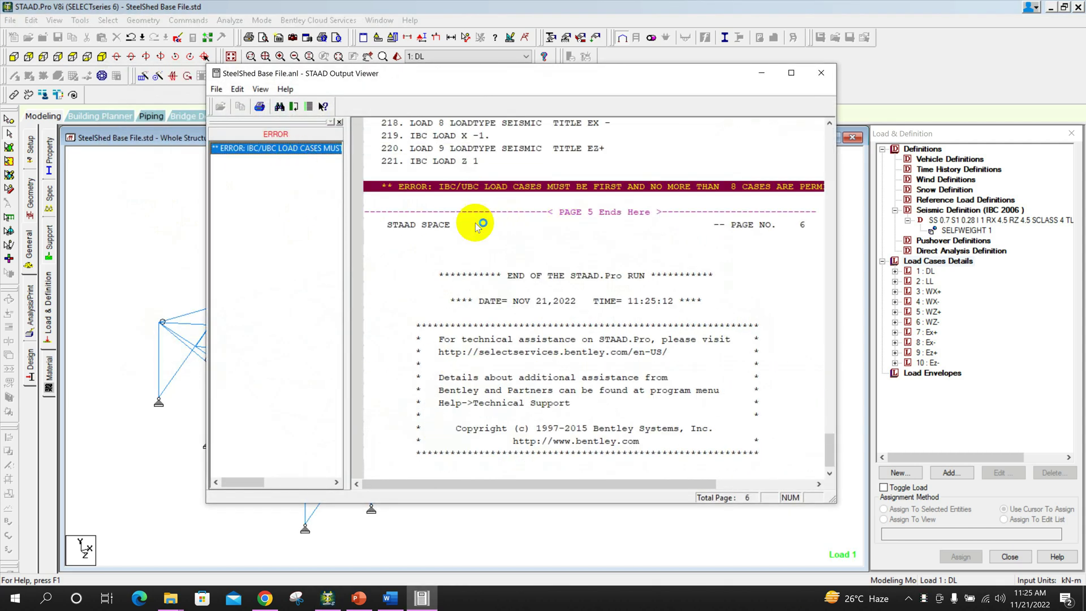
drag(439, 186, 458, 188)
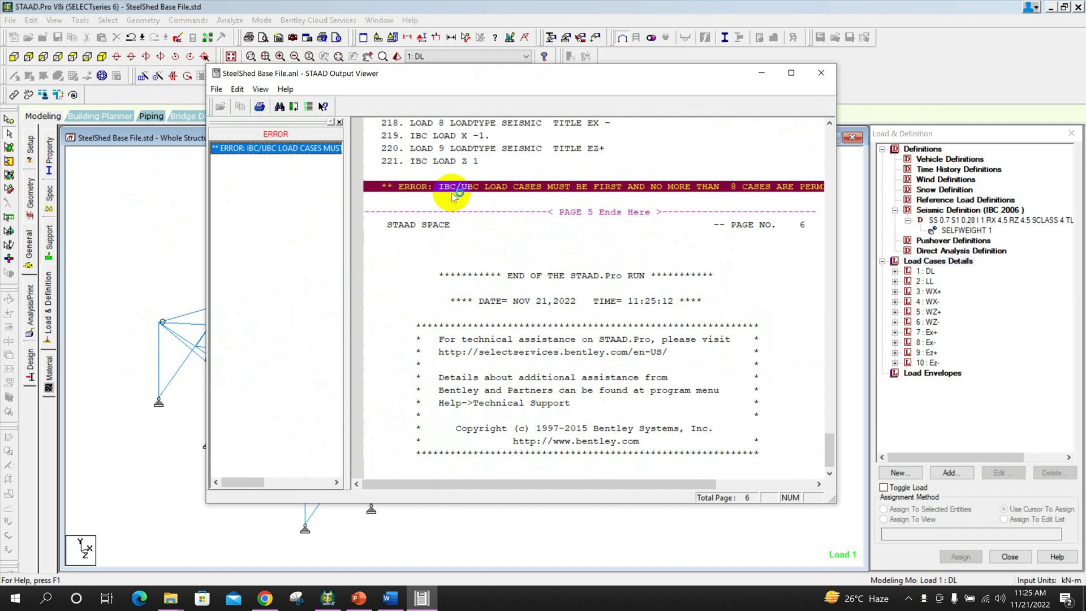
drag(593, 188, 689, 189)
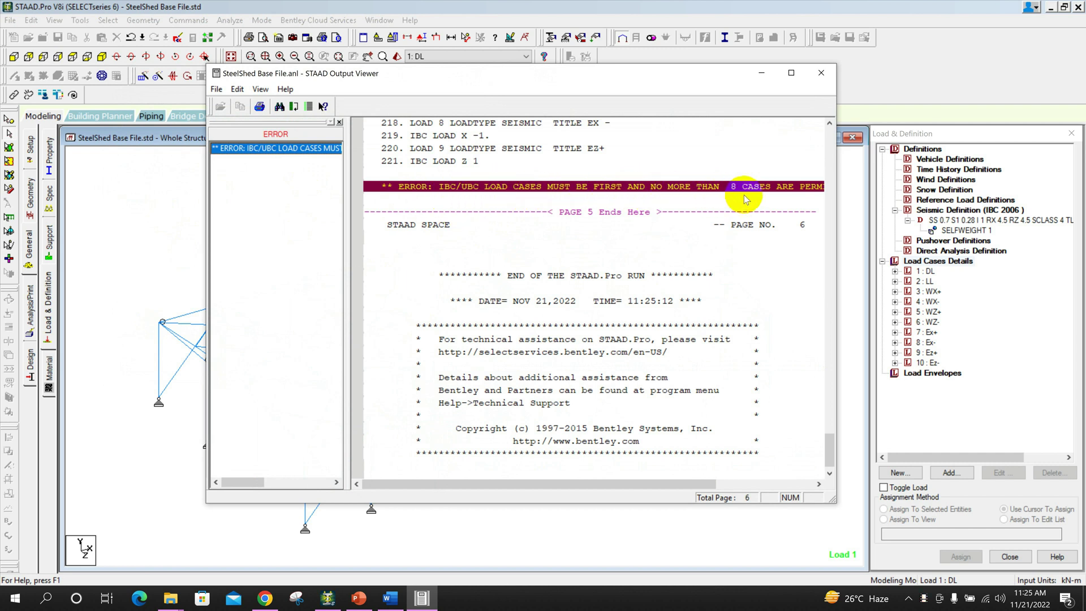
click(785, 195)
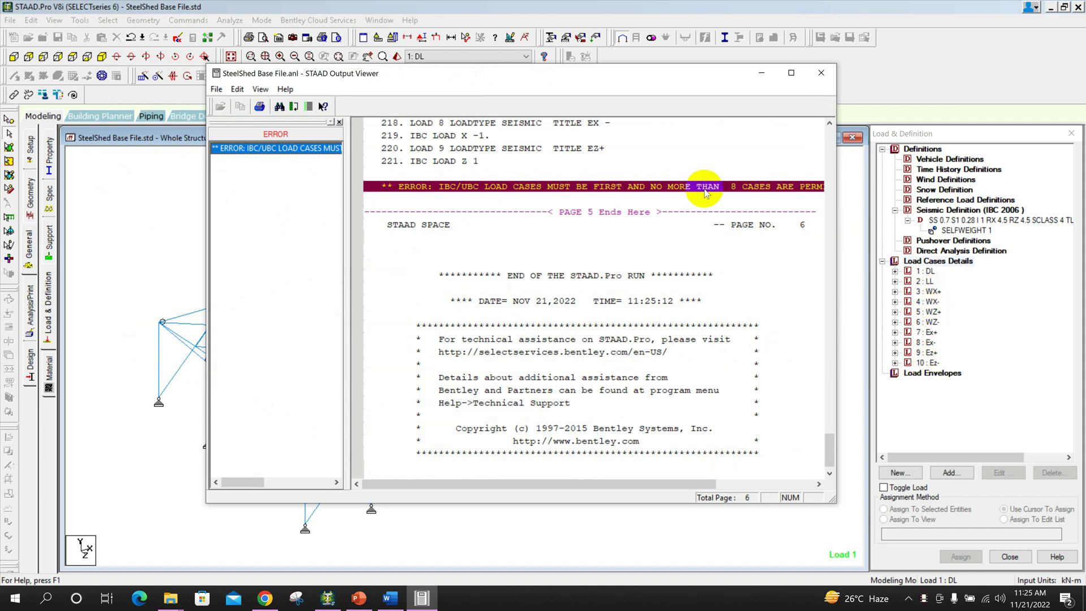
drag(706, 194, 687, 198)
click(769, 197)
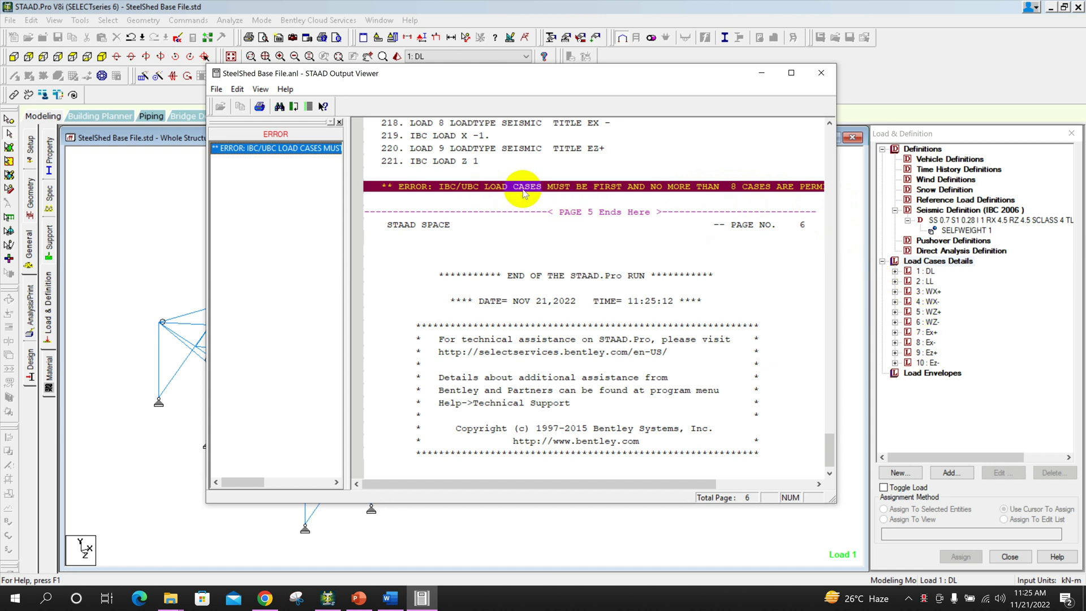
drag(512, 189, 560, 191)
click(615, 201)
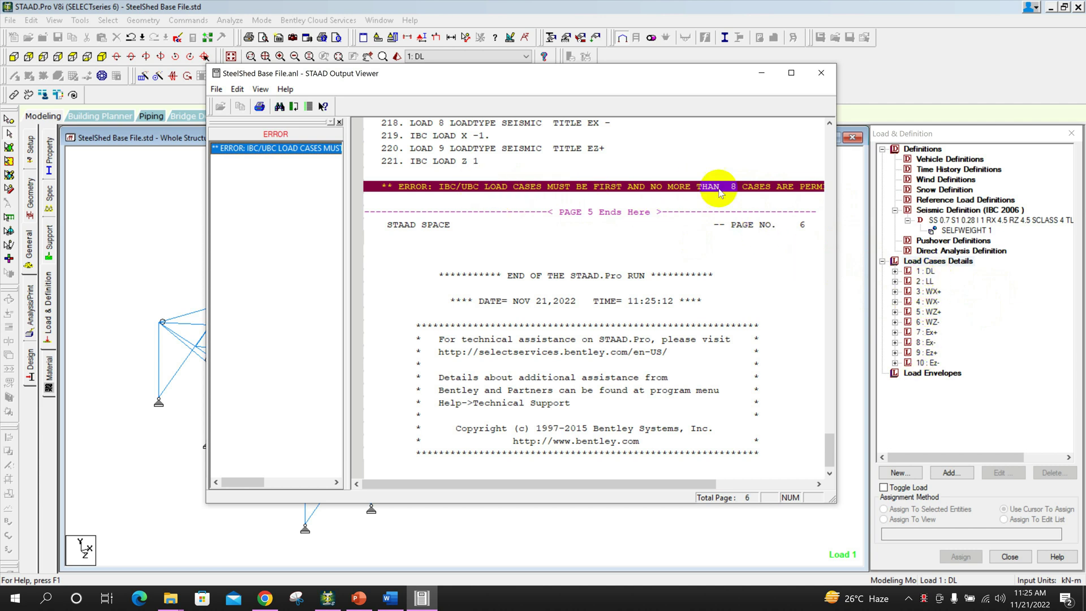
Close the output report and select lines 216–223 (LOAD 7 to LOAD 10) in the editor.
click(824, 78)
click(206, 37)
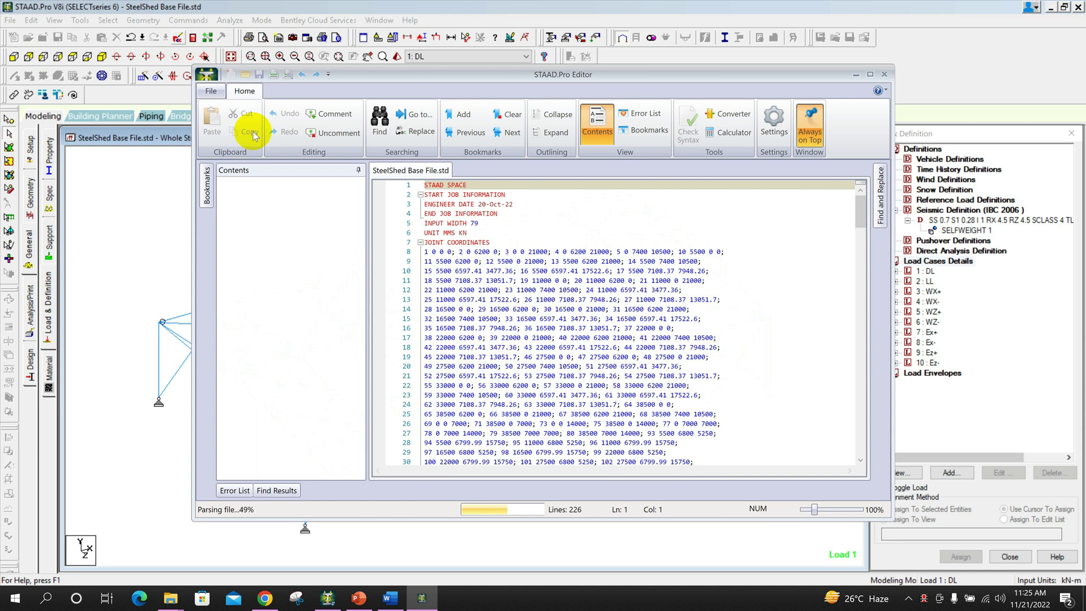
scroll(798, 221, down, 5)
drag(860, 222, 844, 450)
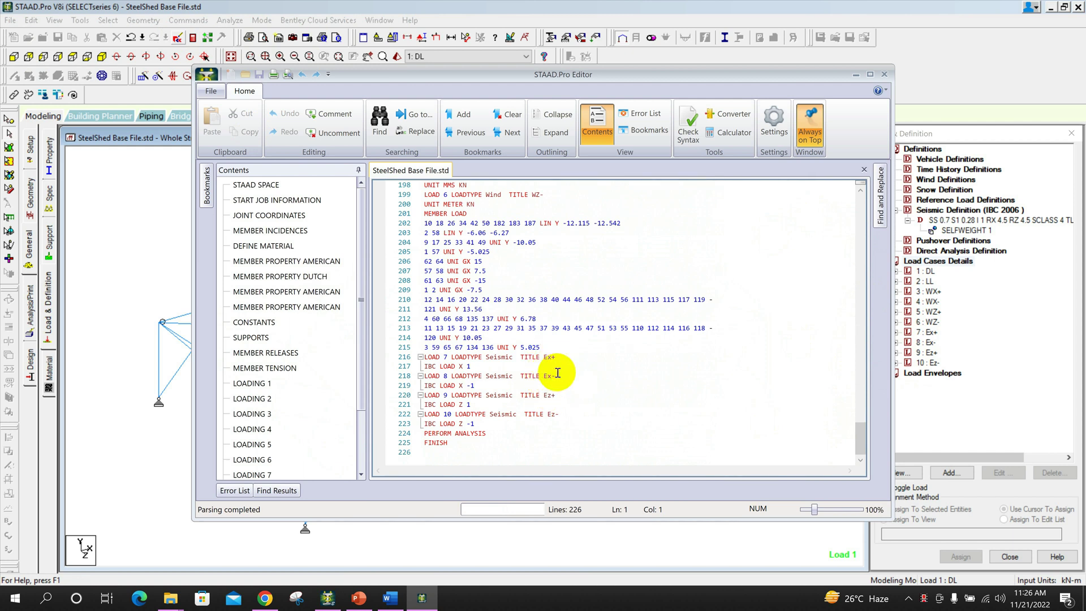
drag(479, 424, 418, 357)
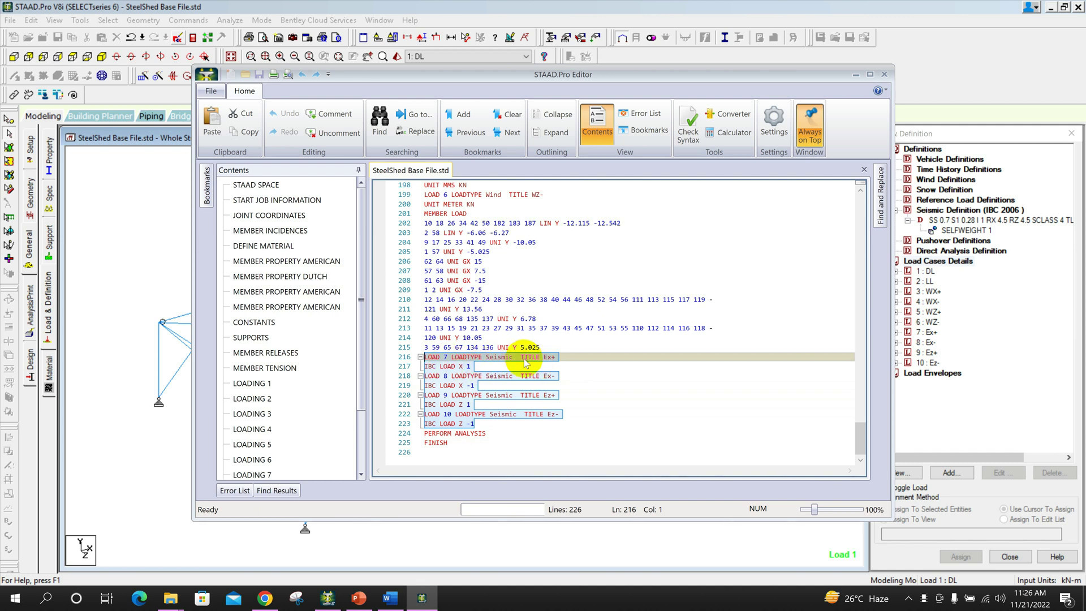
right_click(461, 366)
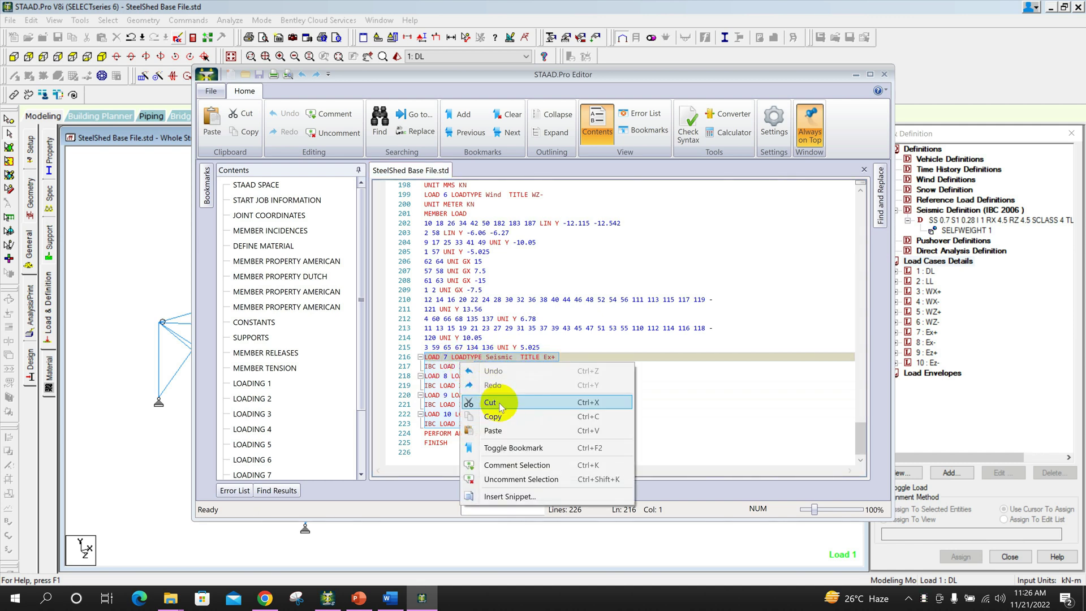
click(448, 365)
click(483, 422)
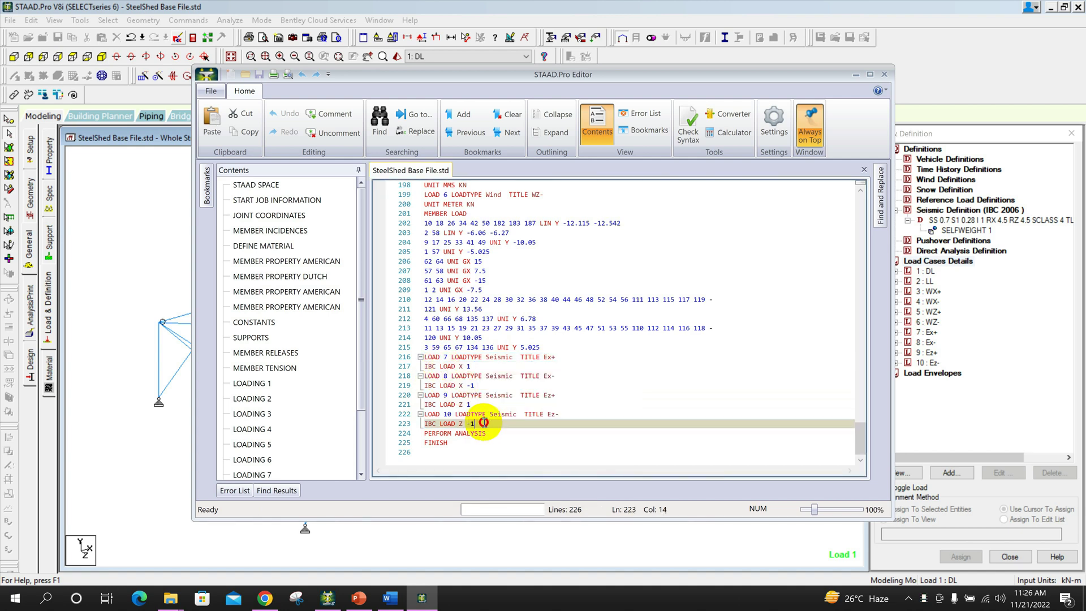
drag(483, 422, 421, 356)
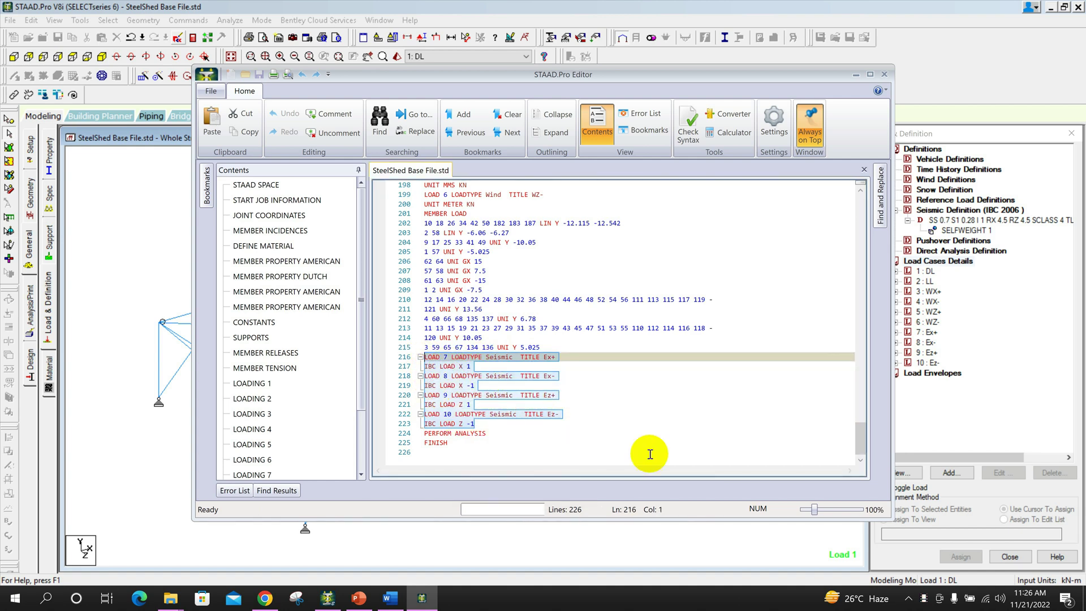
Delete the LOAD 7–10 block at the file end and paste it on a new line after SELFWEIGHT 1.
key(Delete)
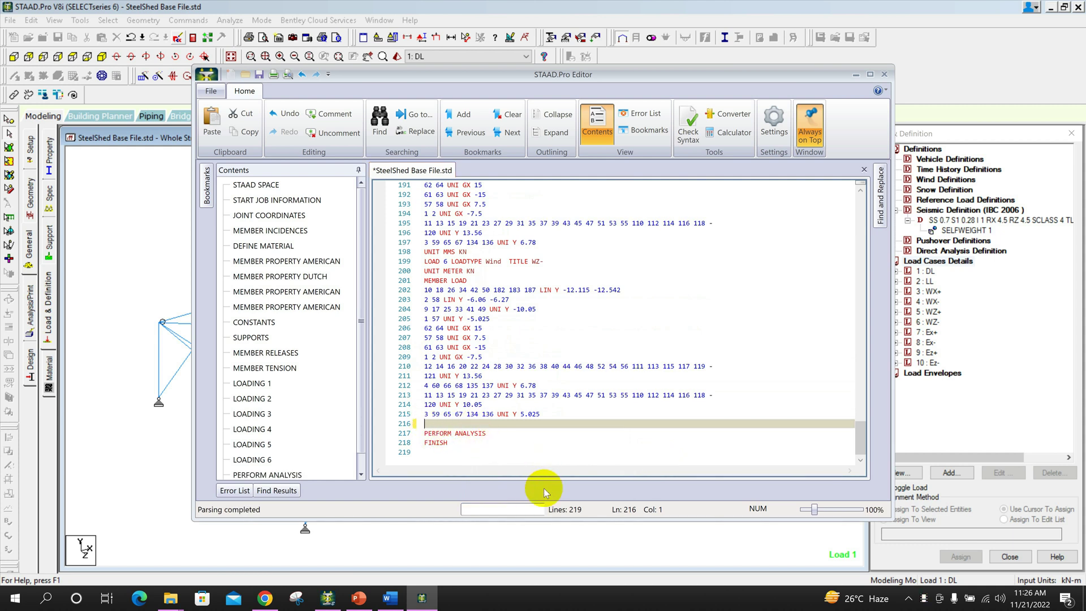
key(BackSpace)
scroll(521, 395, up, 2)
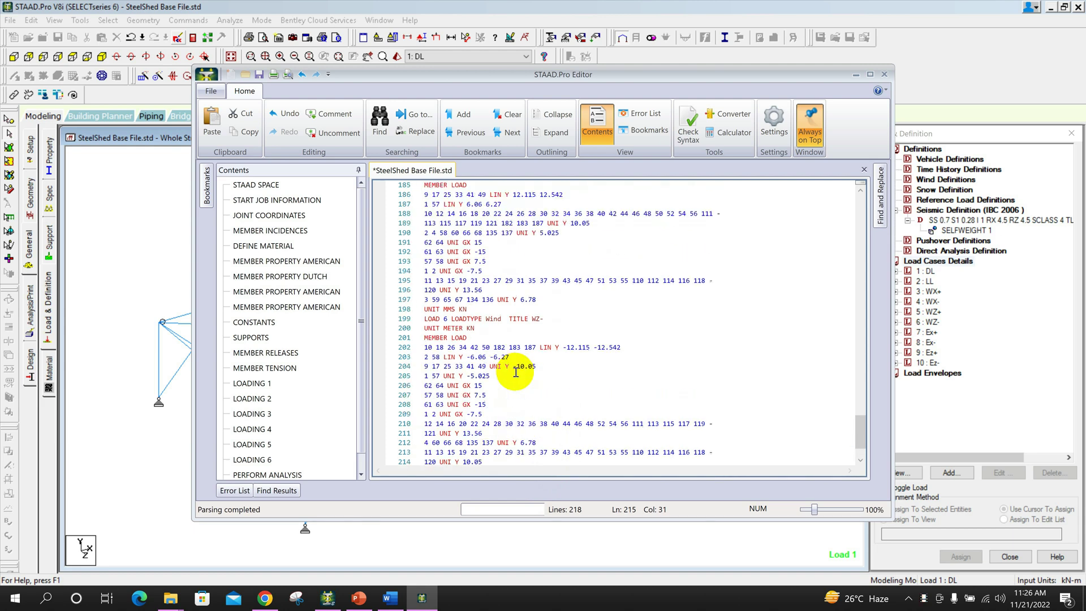
scroll(516, 374, up, 1)
scroll(525, 376, up, 2)
scroll(492, 330, up, 2)
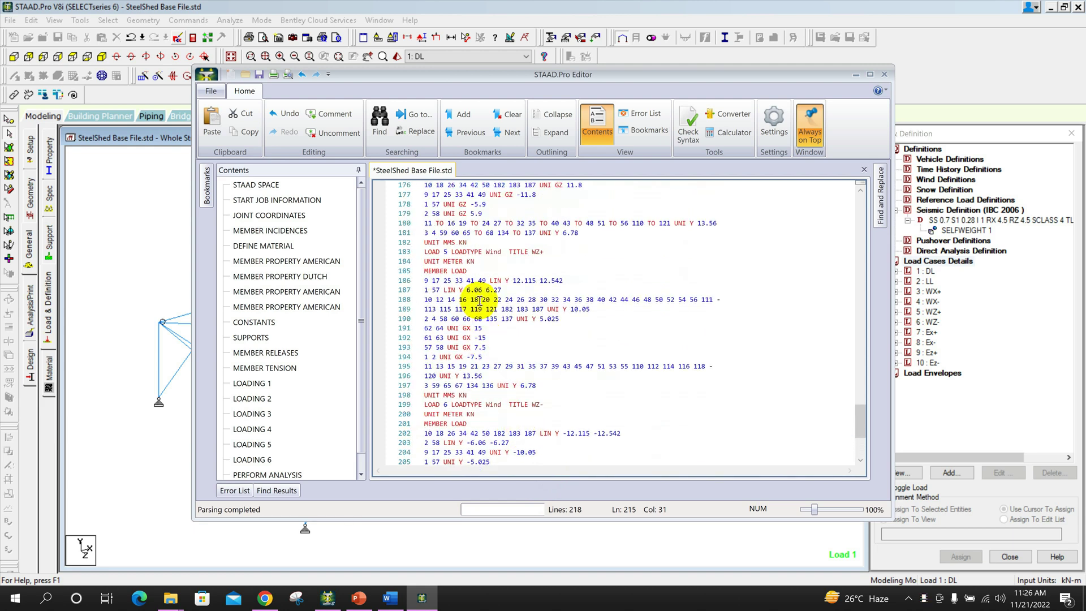
scroll(475, 288, up, 1)
scroll(463, 272, up, 1)
scroll(458, 271, up, 2)
scroll(458, 267, up, 2)
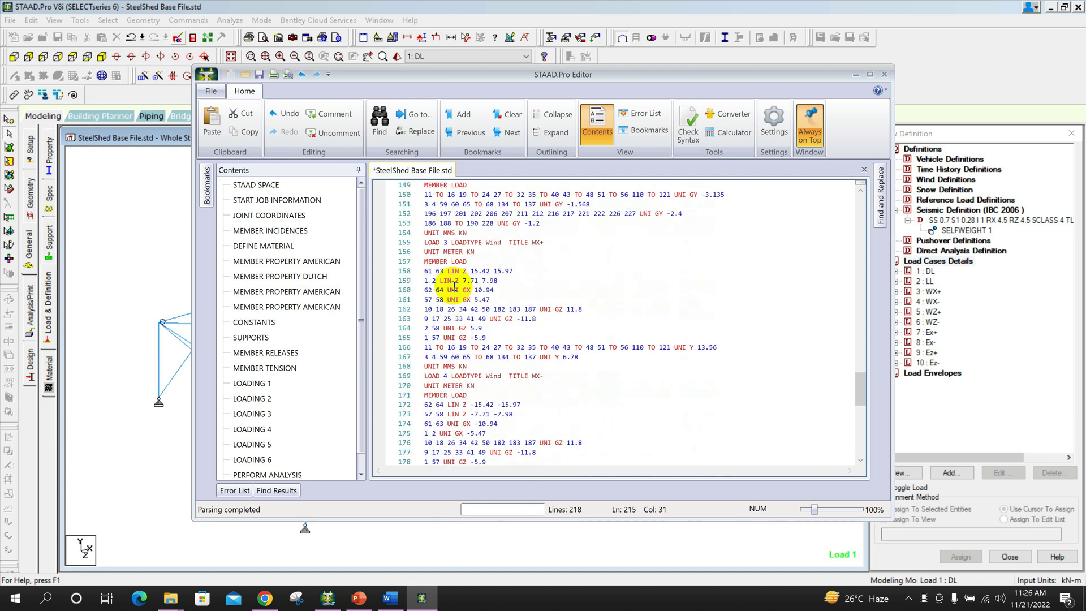
scroll(453, 261, up, 1)
scroll(452, 261, up, 1)
scroll(450, 255, up, 1)
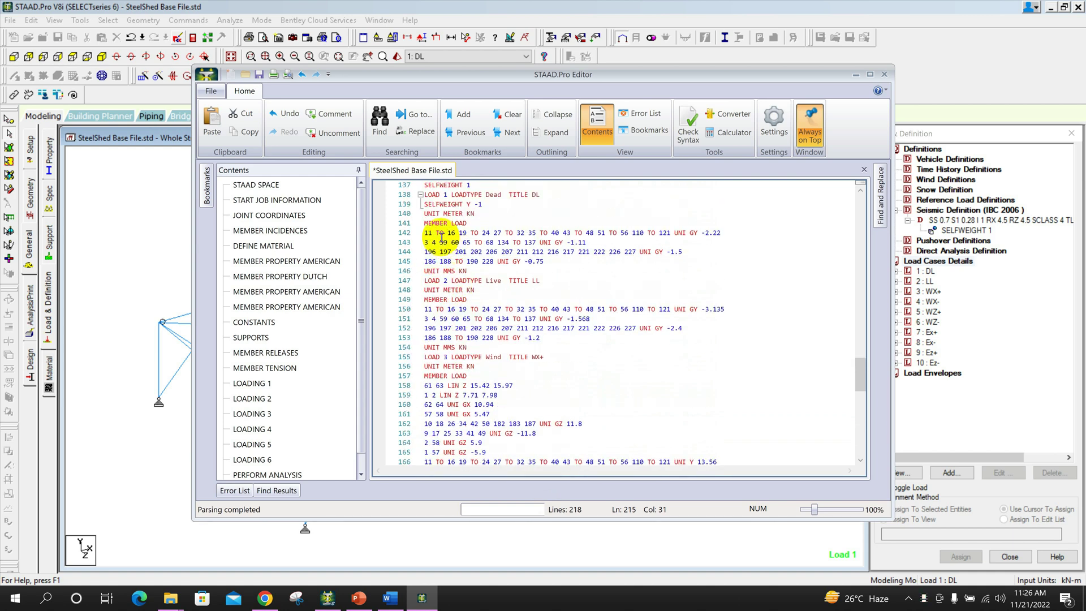
scroll(442, 204, up, 2)
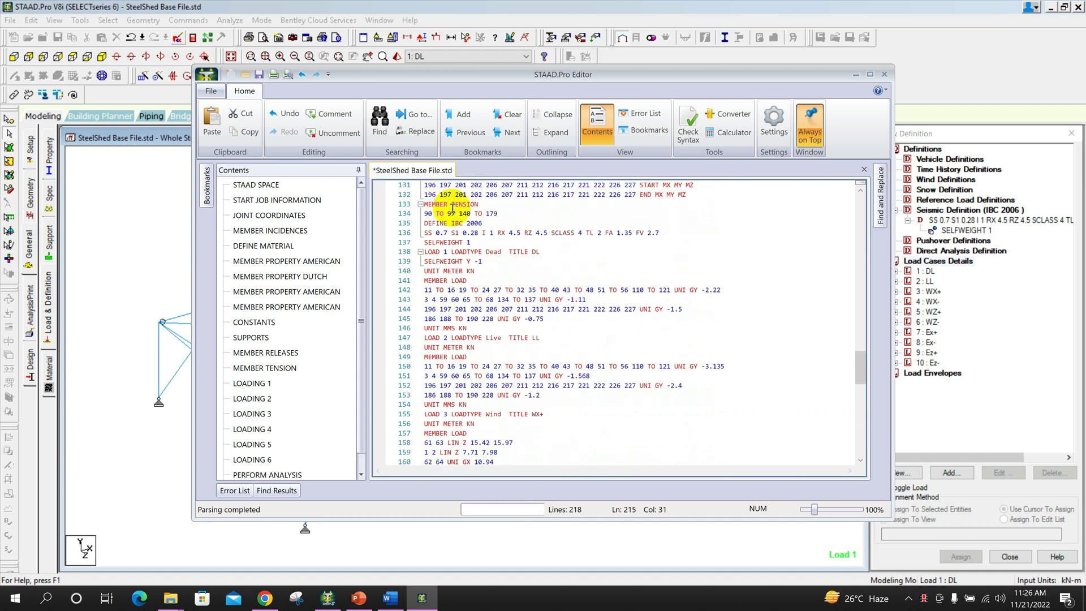
click(444, 252)
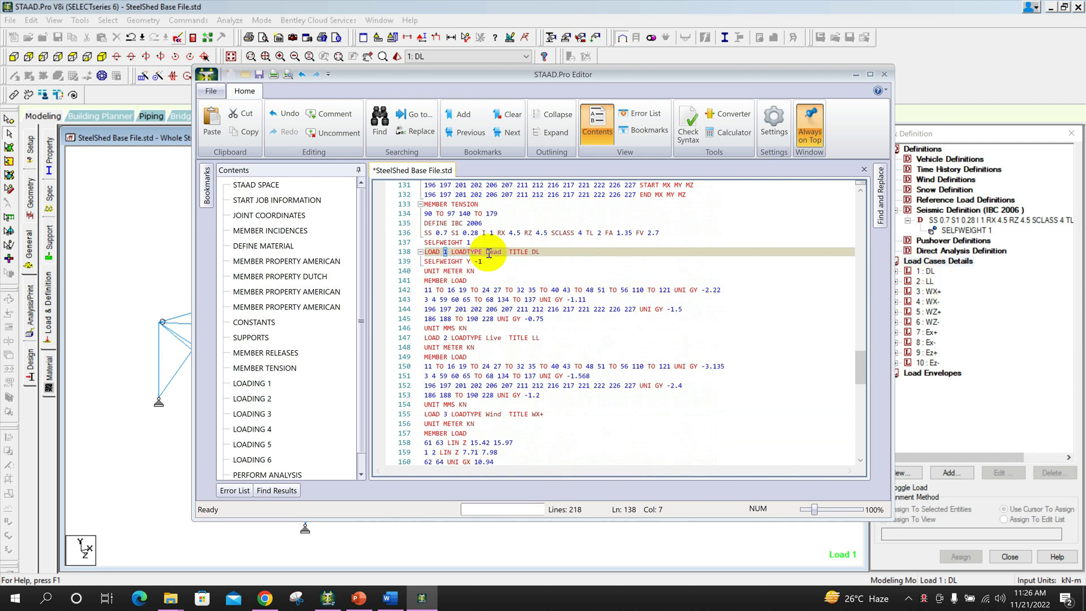
drag(485, 252, 539, 253)
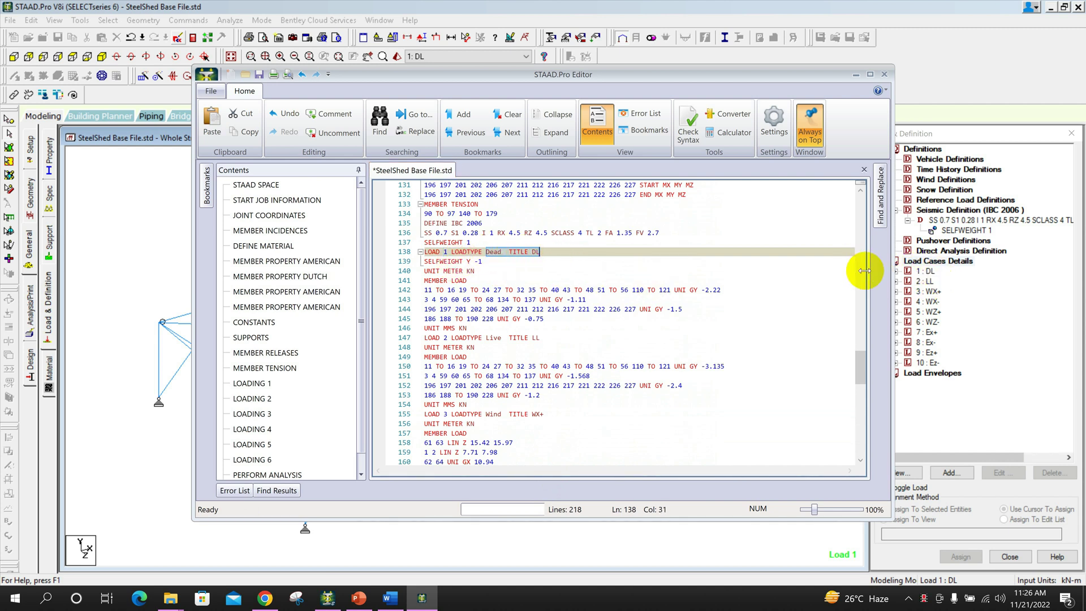
click(545, 251)
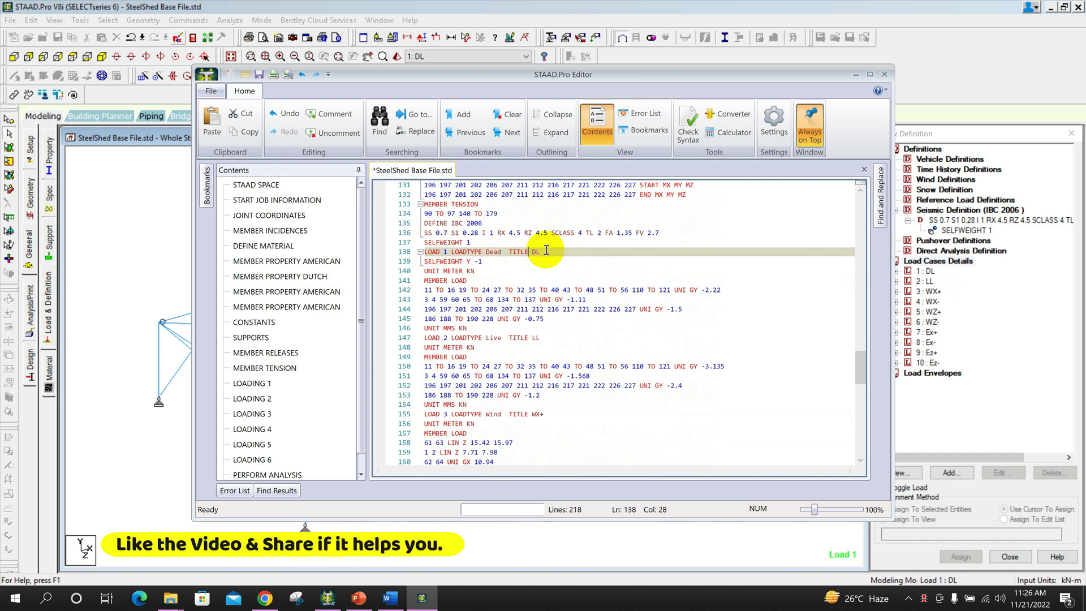
click(482, 244)
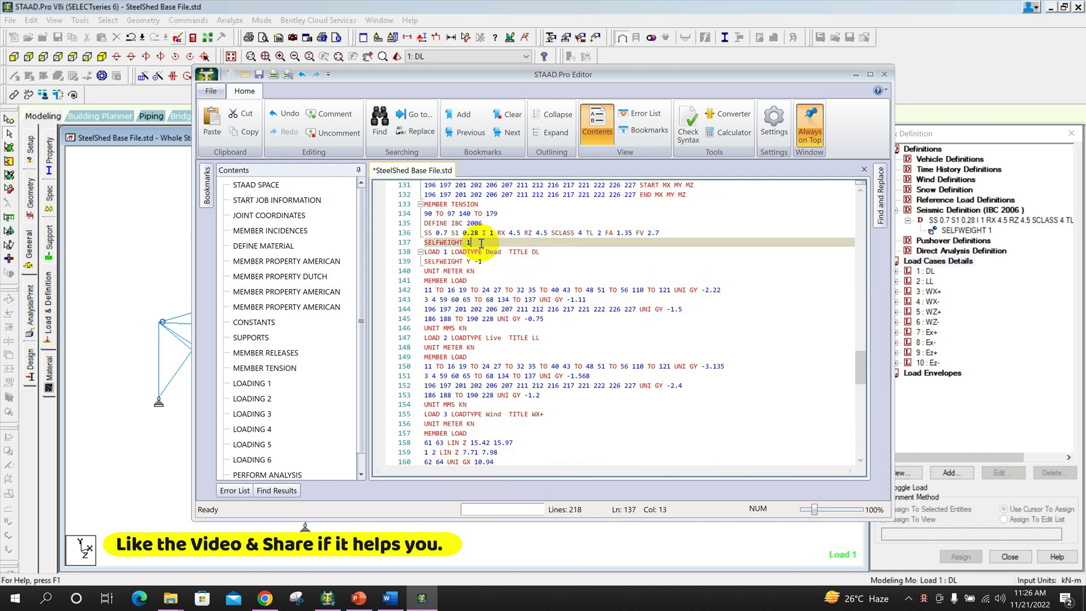
key(Return)
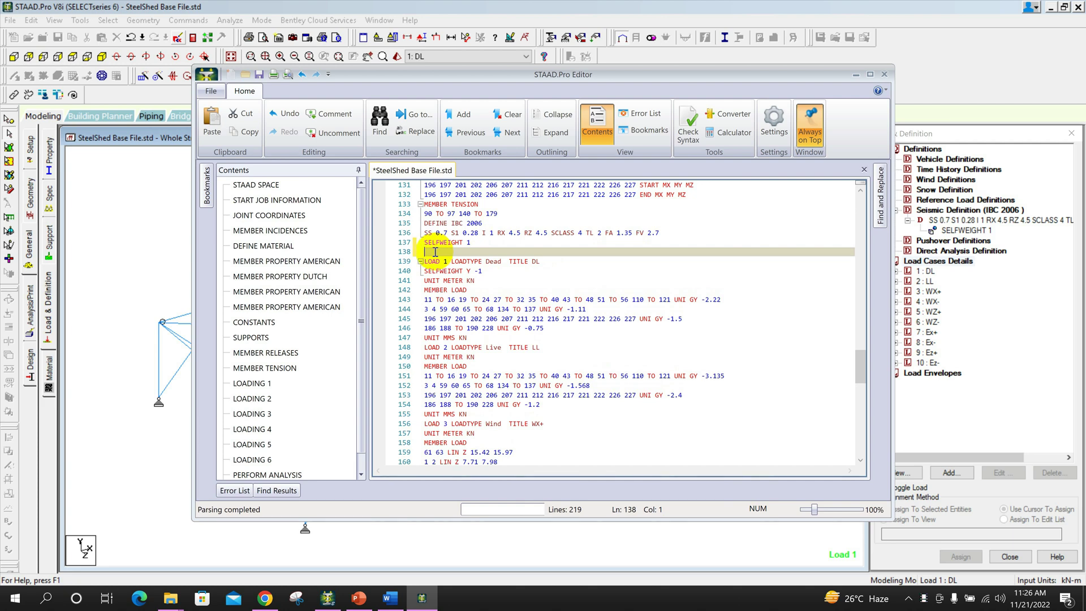
text(LOAD 7 LOADTYPE Seismic  TITLE Ex+ IBC LOAD X 1 LOAD 8 LOADTYPE Seismic  TITLE Ex- IBC LOAD X -1 LOAD 9 LOADTYPE Seismic  TITLE Ez+ IBC LOAD Z 1 LOAD 10 LOADTYPE Seismic  TITLE Ez- IBC LOAD Z -1)
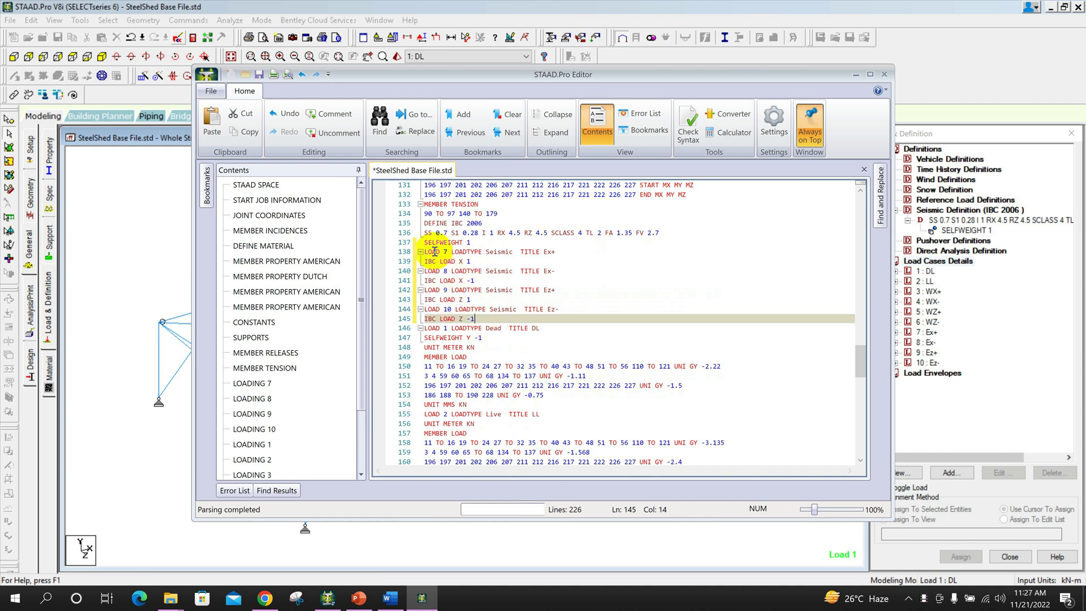
Renumber seismic cases Ex+, Ex-, Ez+ and Ez- as loads 1–4, then renumber the dead and live loads.
click(447, 251)
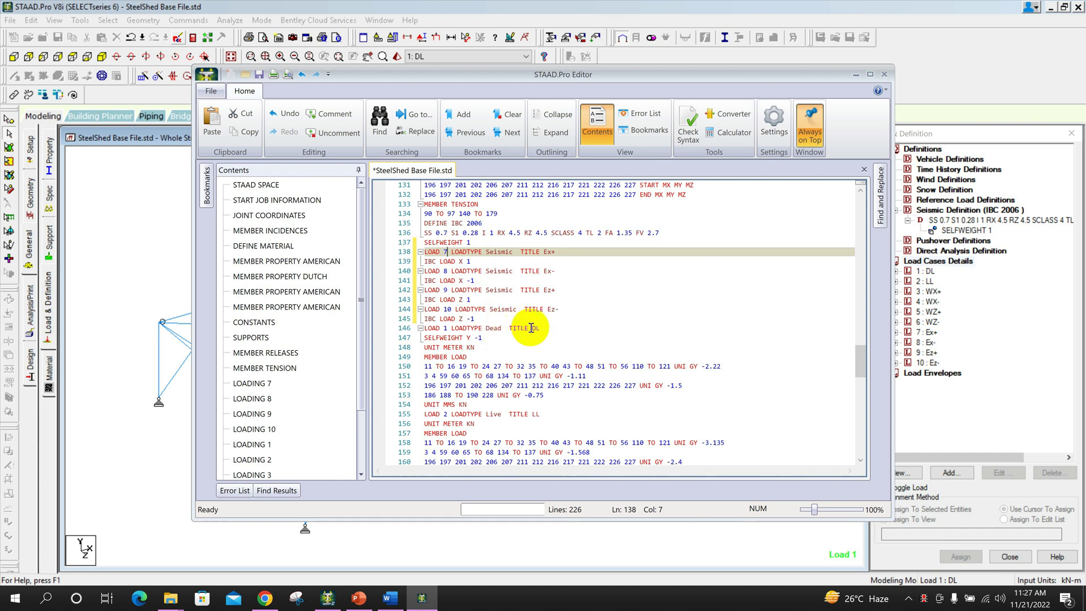
click(447, 252)
text(1)
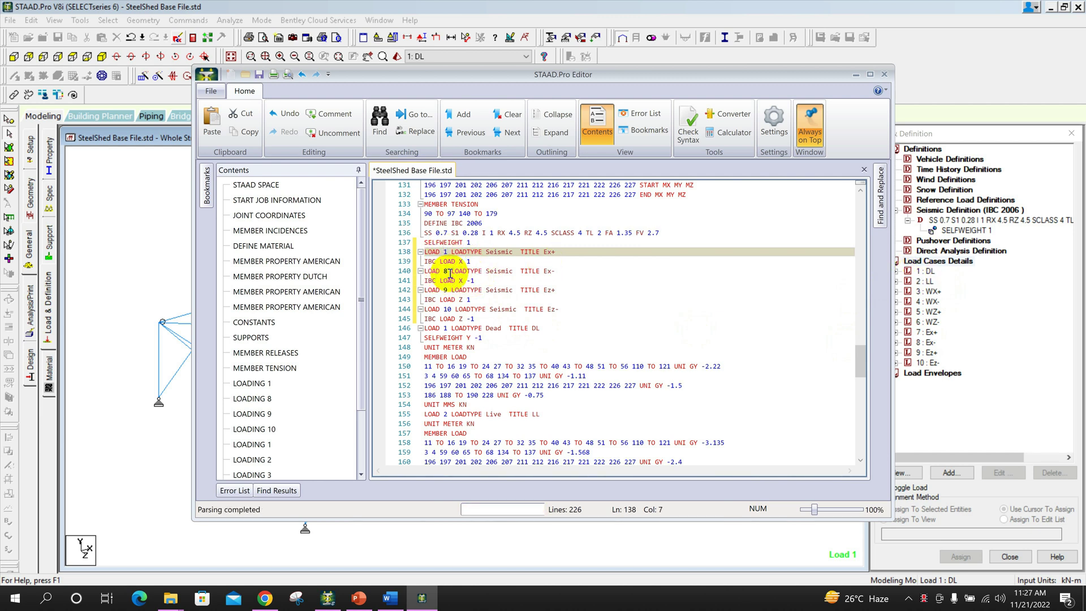
click(447, 270)
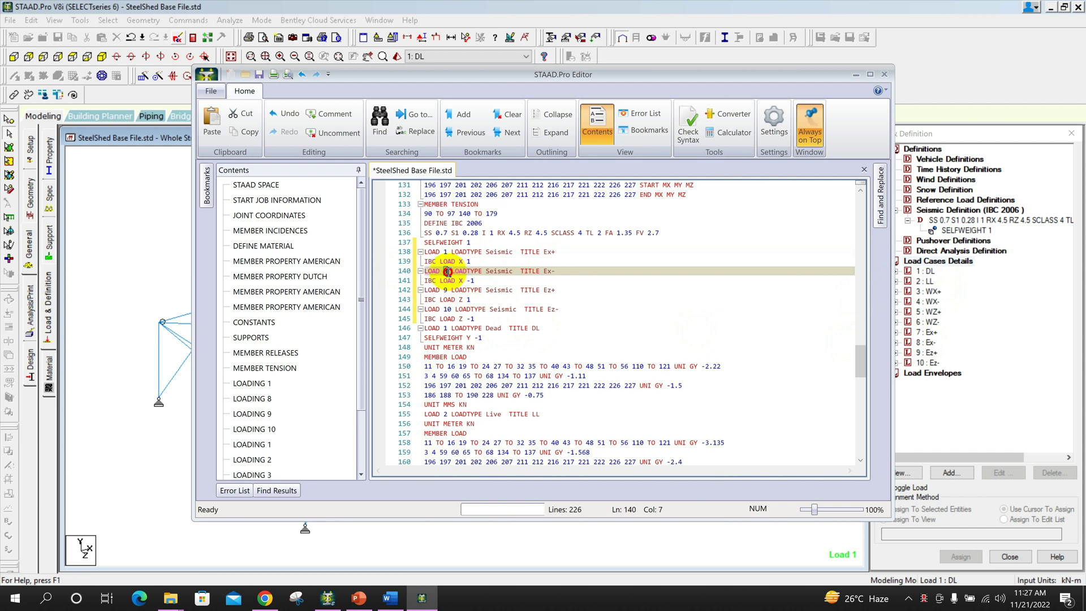
text(2)
click(446, 291)
text(3)
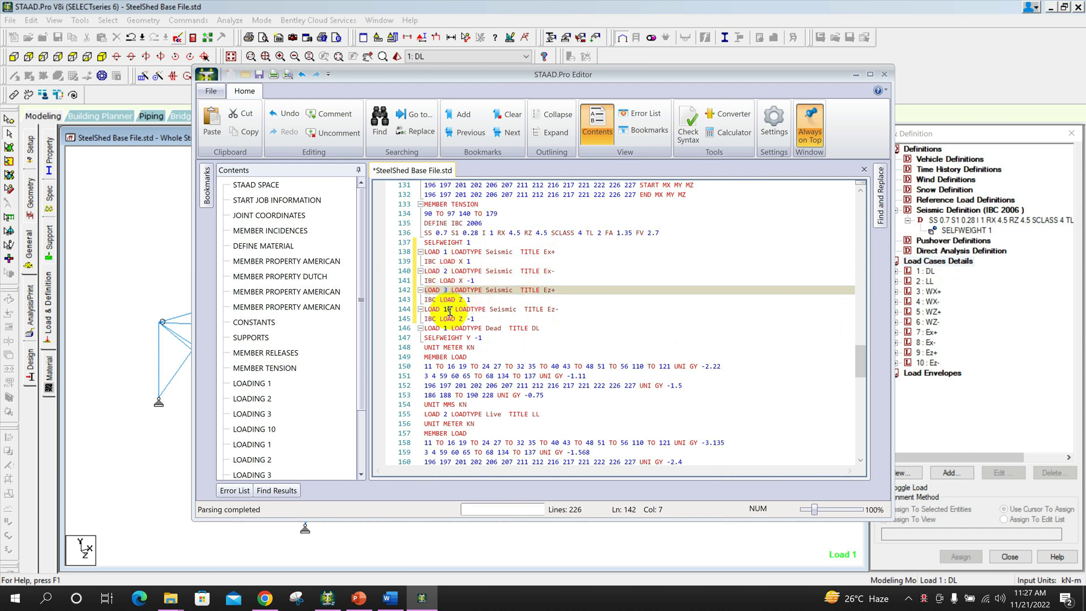
click(449, 309)
double_click(446, 310)
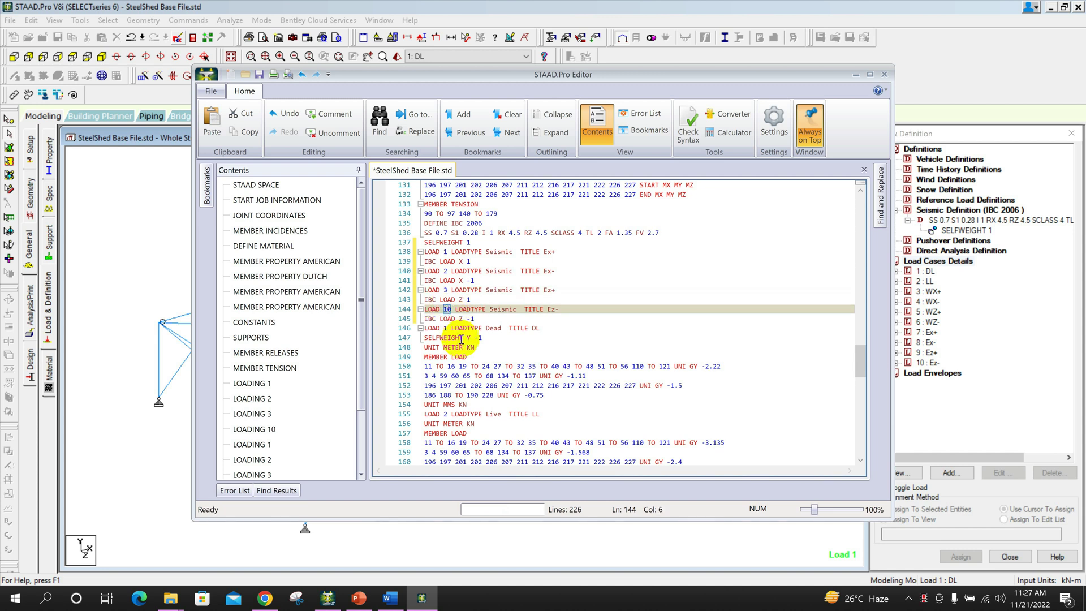
text(4)
double_click(445, 328)
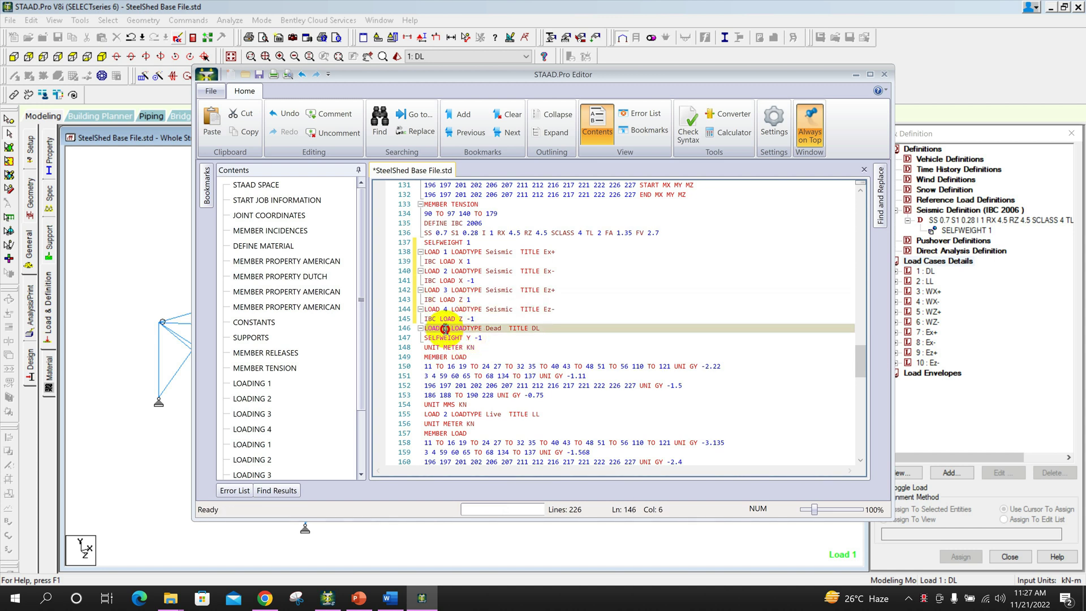
text(5)
scroll(492, 355, down, 1)
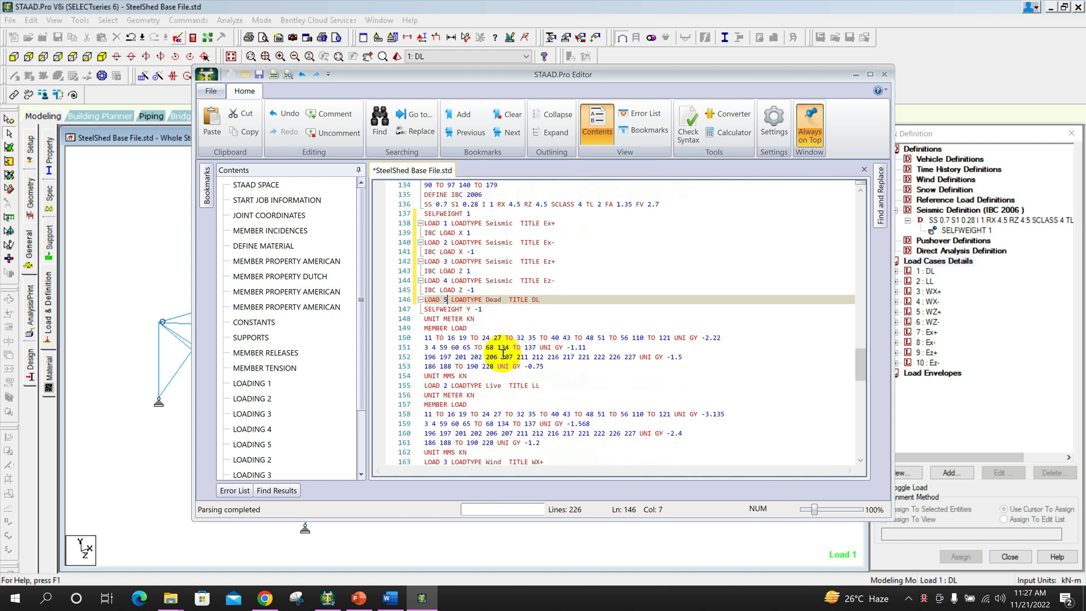
scroll(492, 355, down, 1)
scroll(503, 359, down, 1)
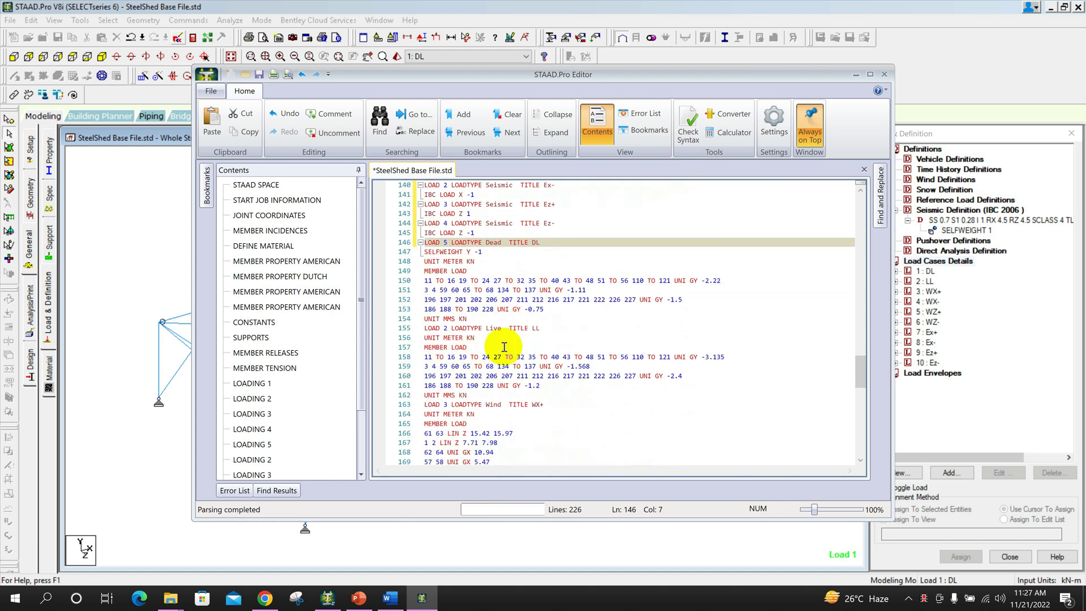
scroll(476, 365, down, 1)
click(447, 377)
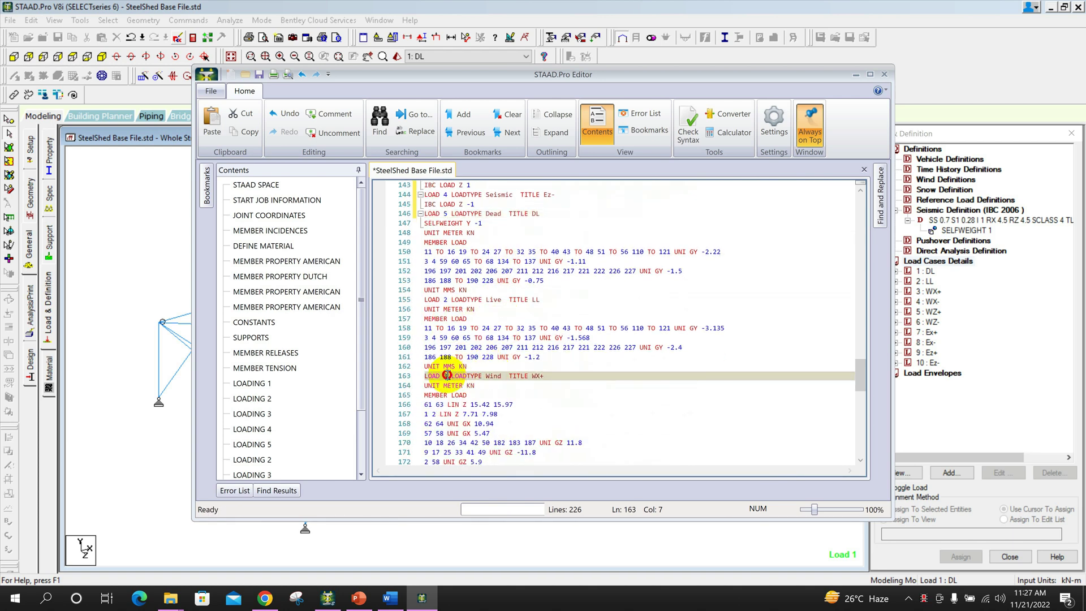
click(444, 301)
double_click(443, 301)
text(6)
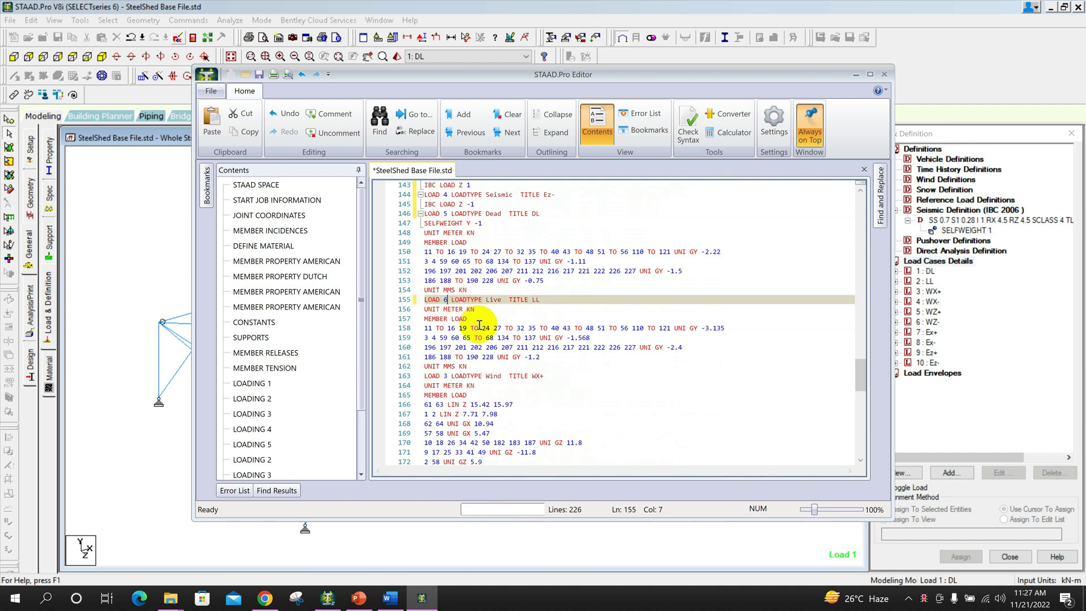
text(7)
Renumber wind cases WX+, WX-, WZ+ and WZ- as LOAD 7, 8, 9 and 10.
click(444, 376)
double_click(444, 376)
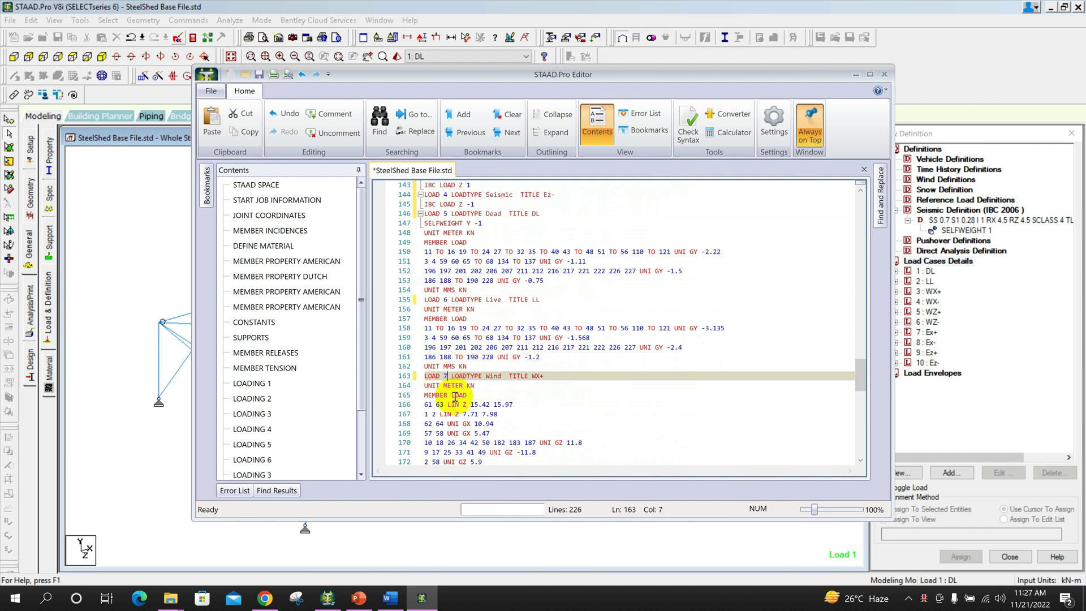
scroll(456, 396, down, 4)
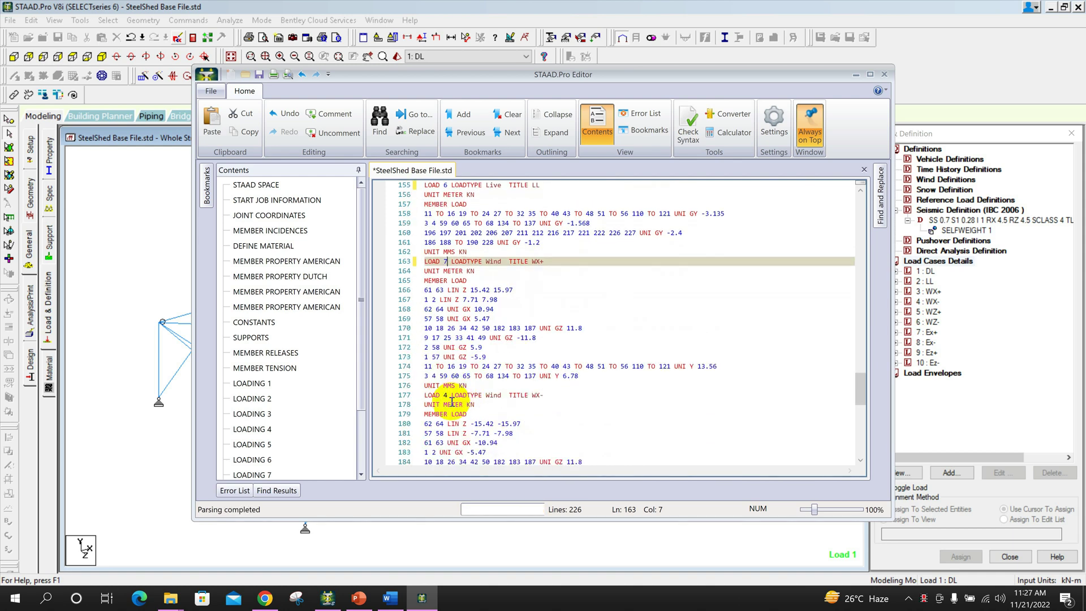
double_click(447, 398)
text(8)
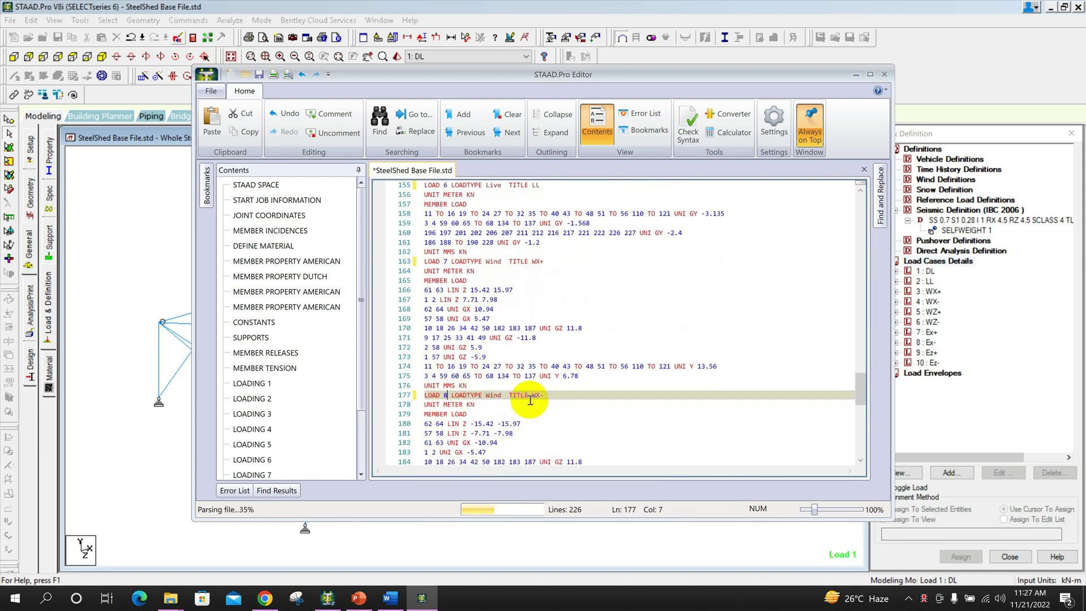
scroll(450, 399, down, 4)
double_click(448, 414)
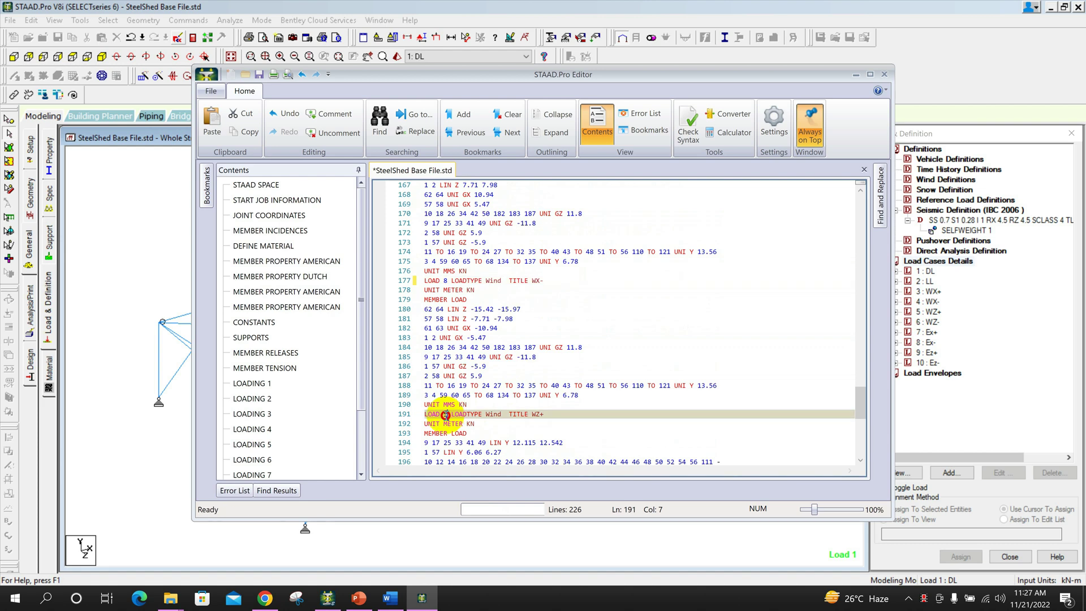
scroll(489, 422, down, 2)
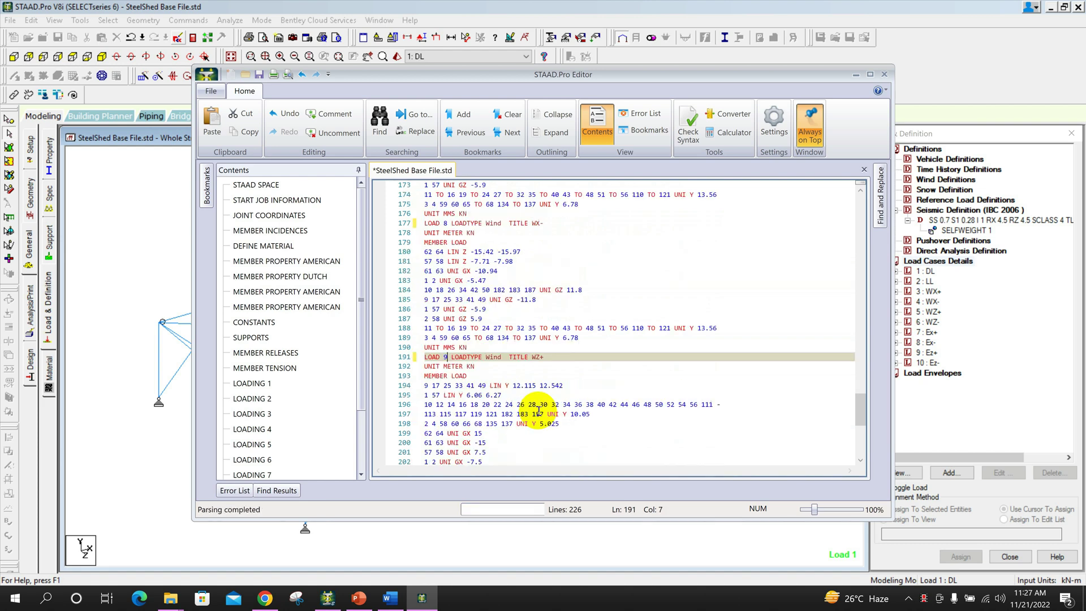
scroll(509, 408, down, 2)
scroll(522, 401, down, 2)
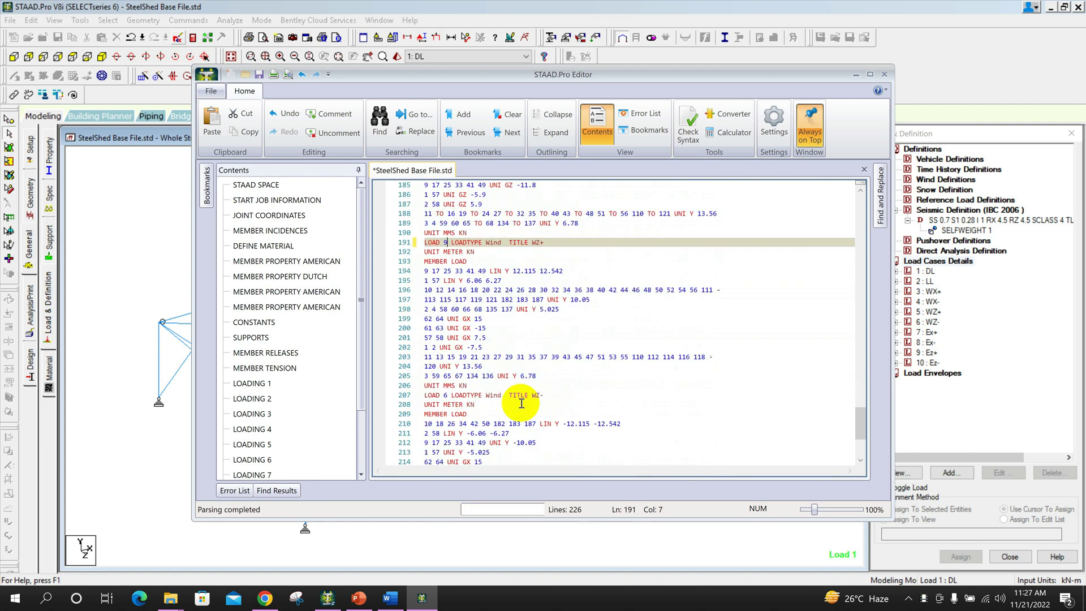
double_click(445, 396)
text(1)
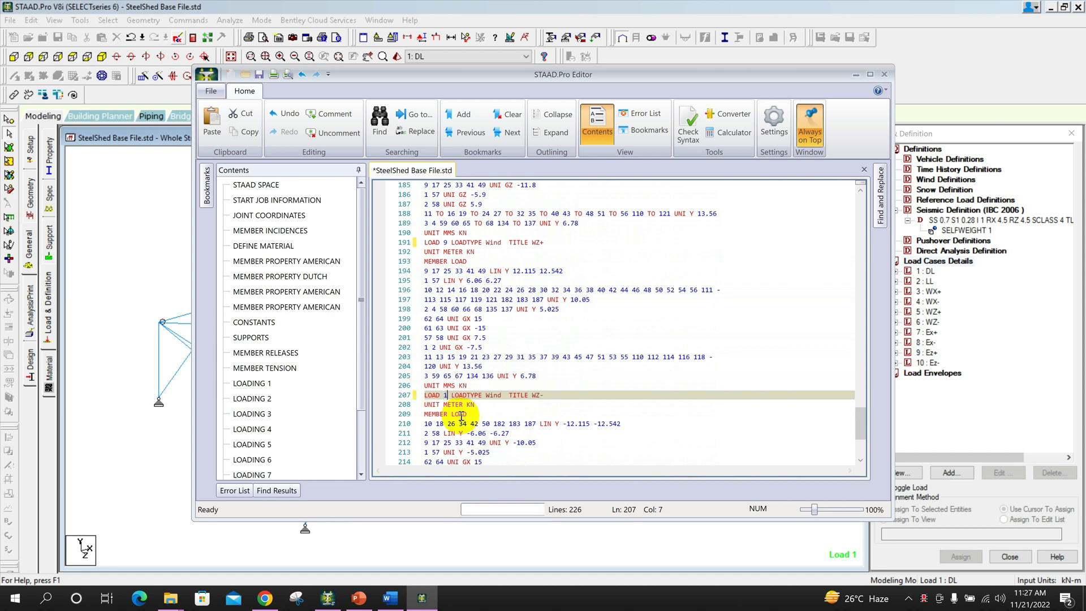
text(0)
click(543, 405)
scroll(556, 407, down, 4)
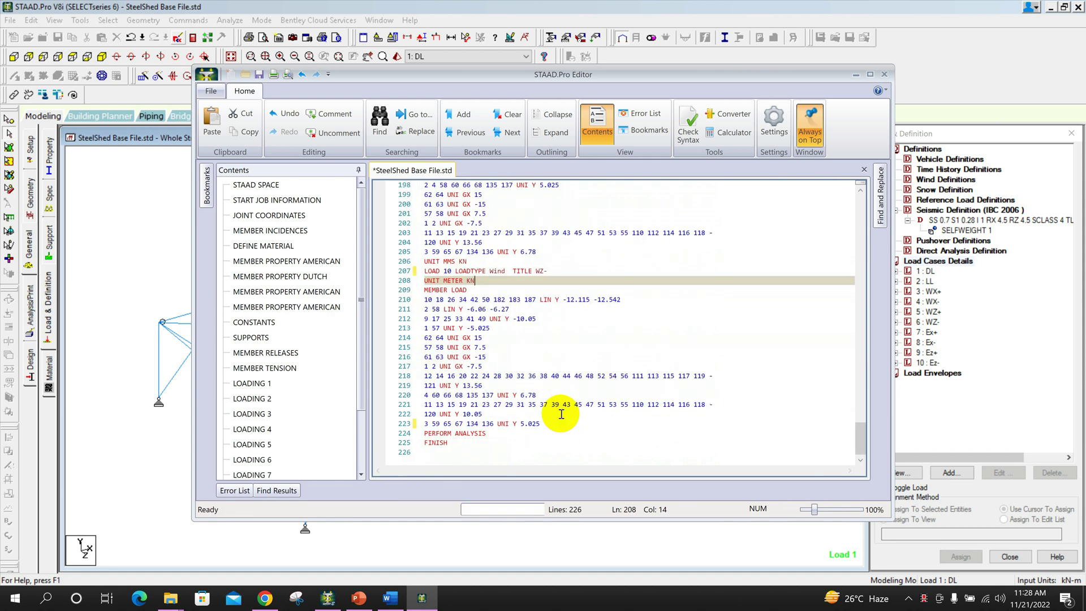
scroll(527, 318, up, 2)
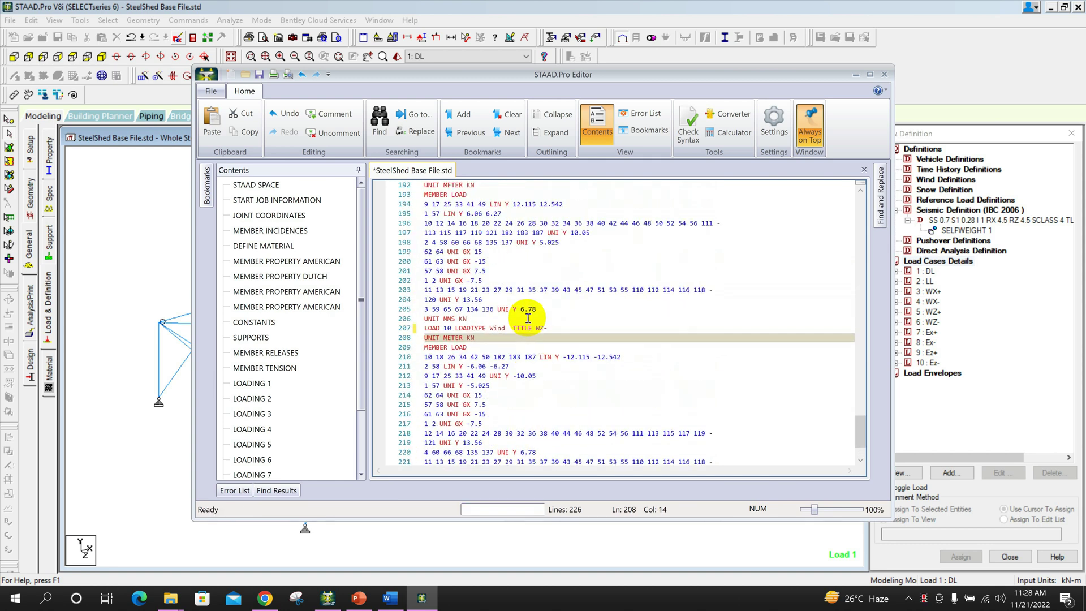
scroll(527, 318, up, 4)
scroll(522, 271, up, 3)
scroll(521, 246, up, 3)
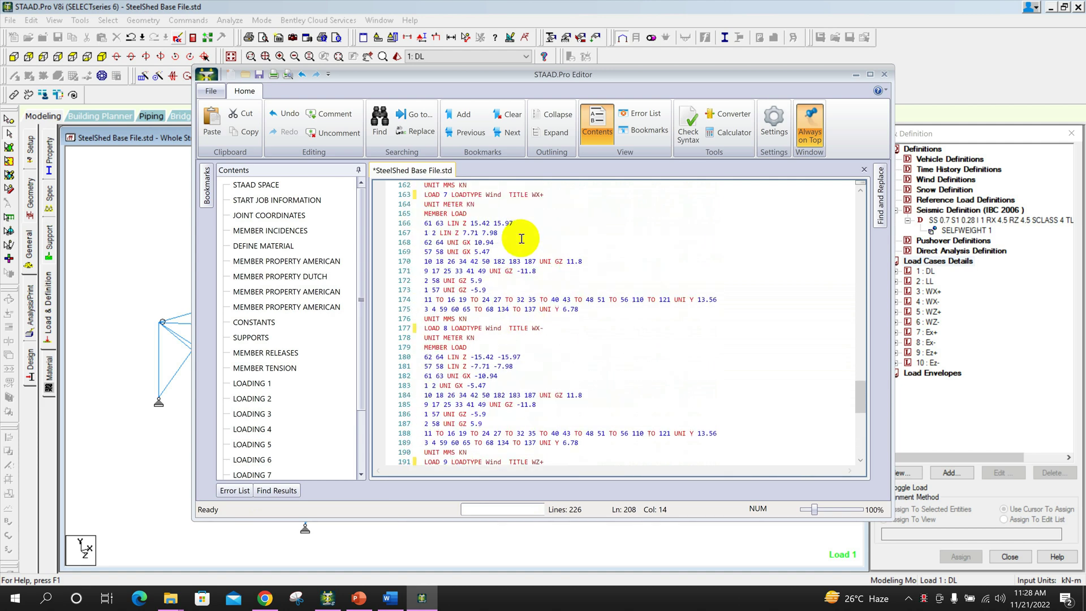
scroll(500, 246, up, 2)
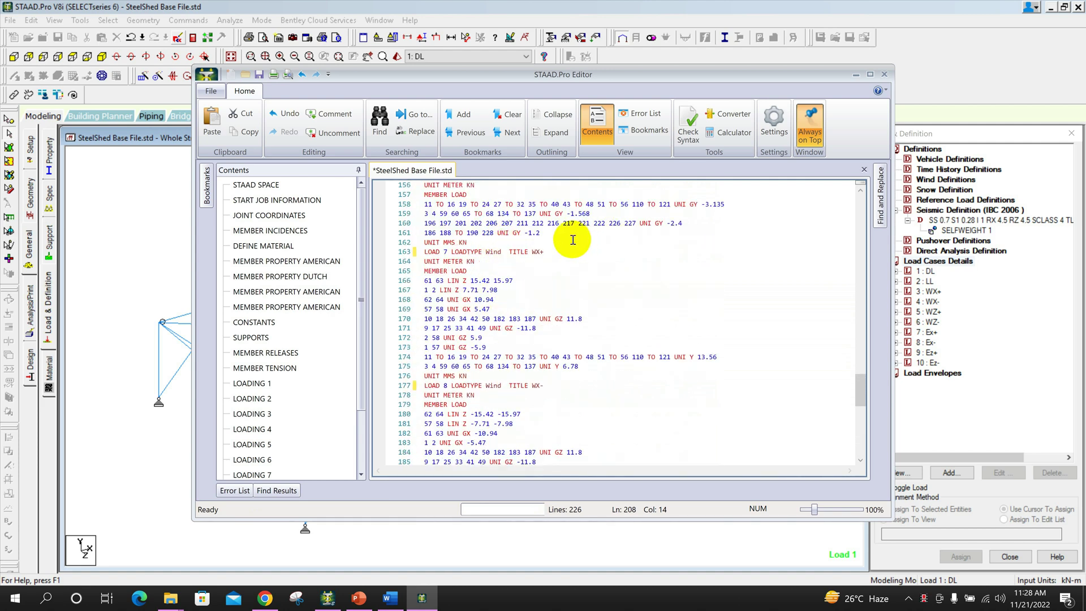
Save the edited input file, close the STAAD Editor and dismiss the Assign Project prompt.
click(261, 77)
click(885, 74)
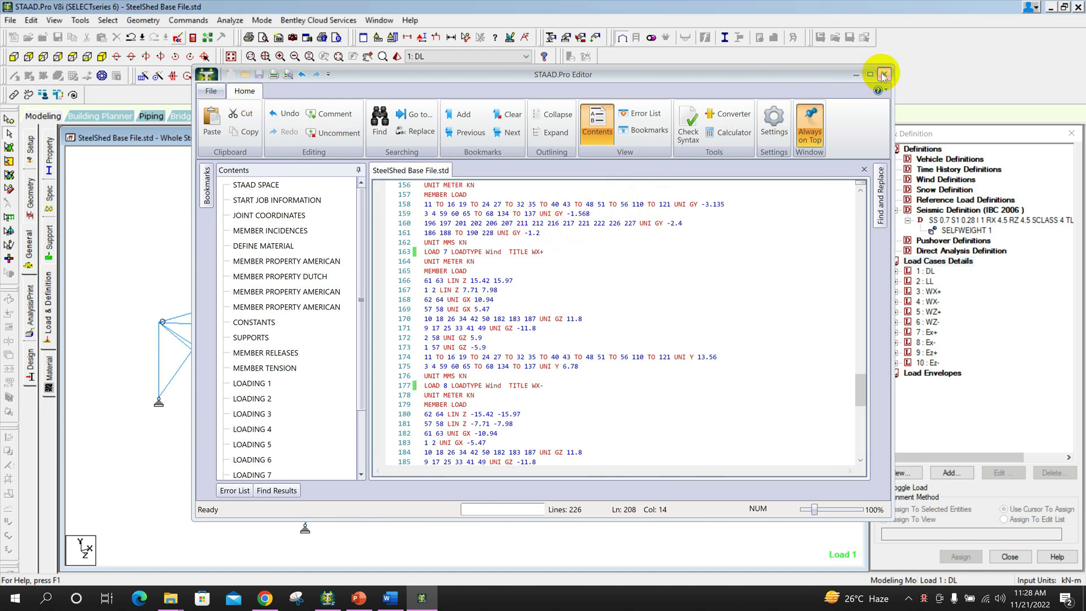
click(772, 162)
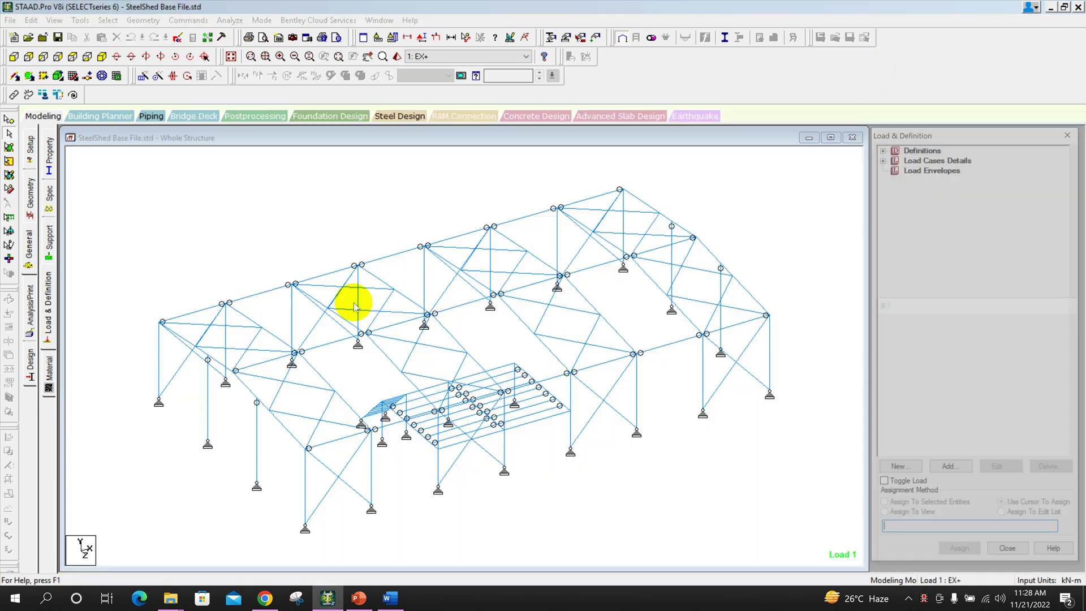
Expand Load Cases Details and the IBC 2006 seismic definition, checking the Word error note.
click(882, 160)
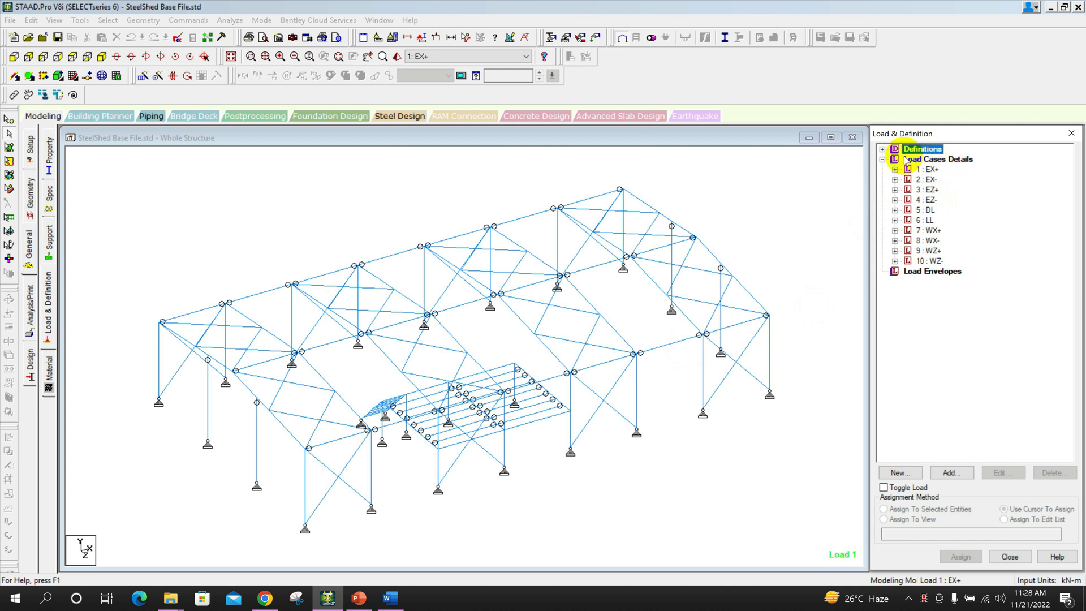
click(882, 150)
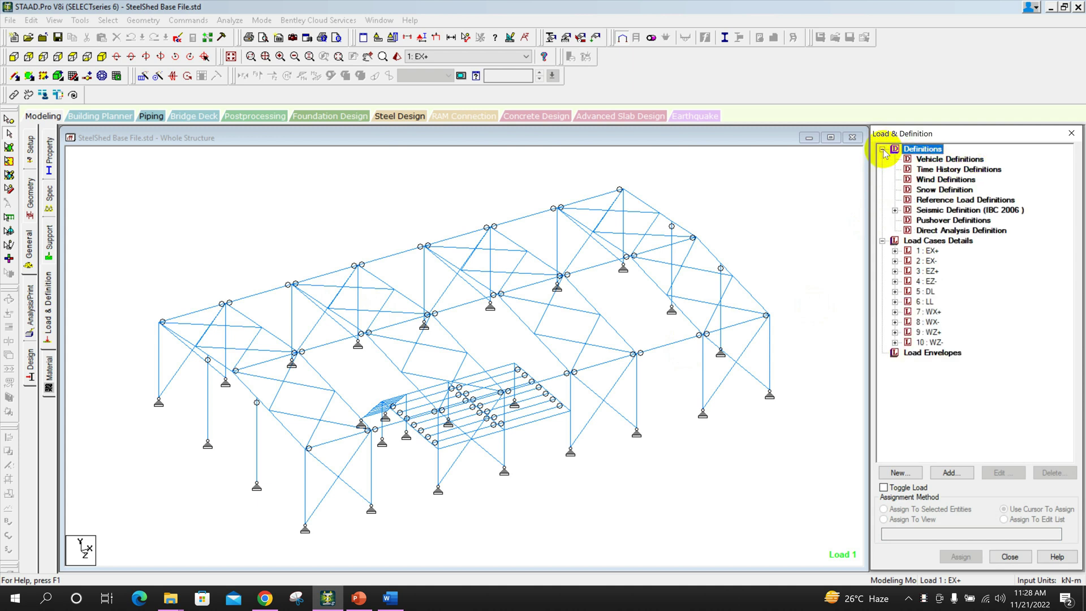
click(895, 209)
click(951, 210)
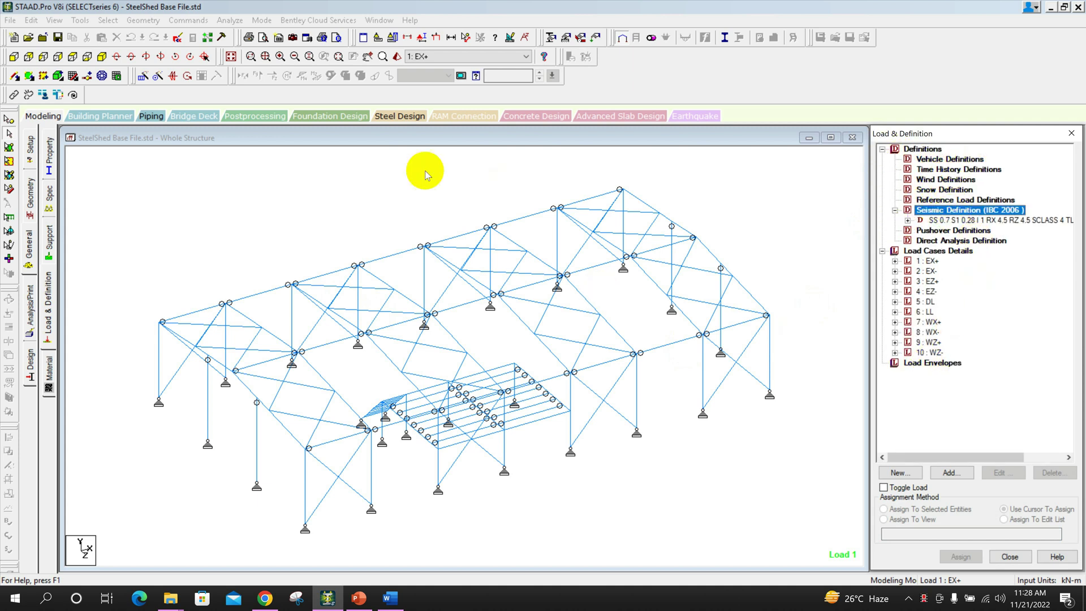
click(230, 19)
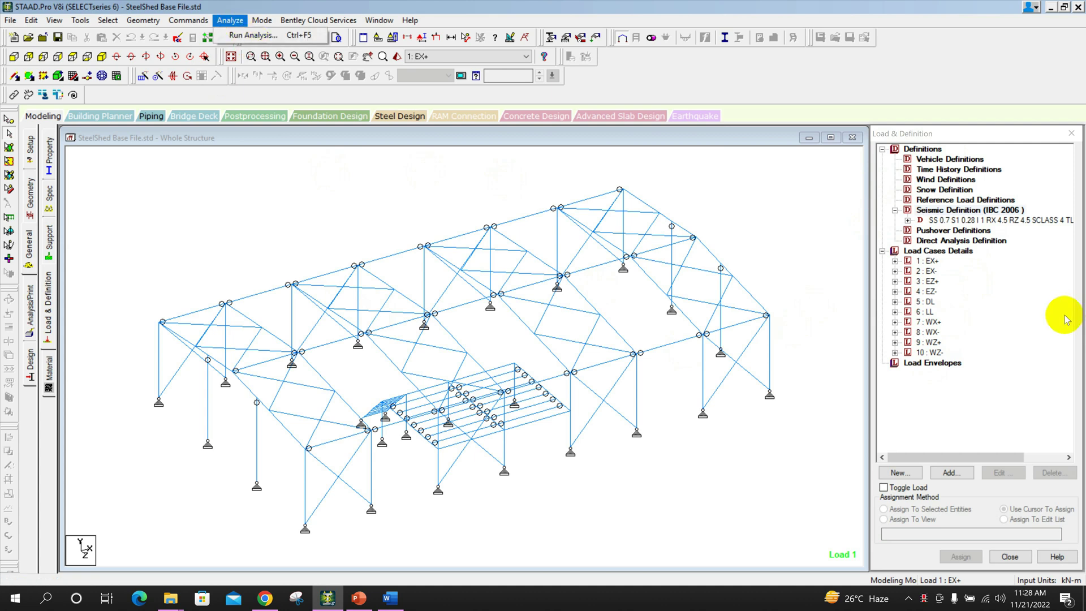
click(391, 599)
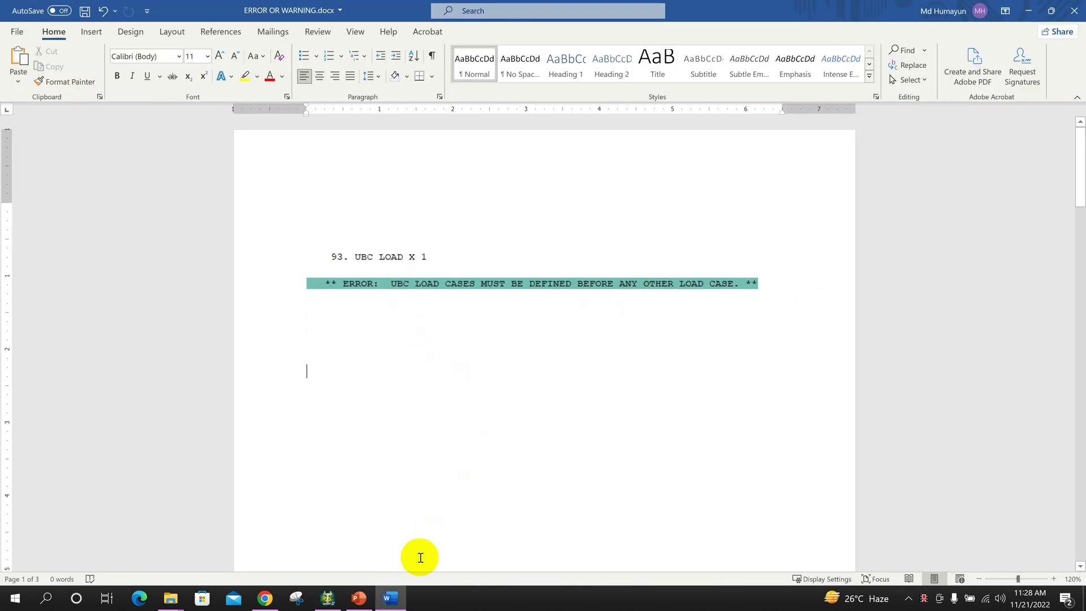
click(327, 598)
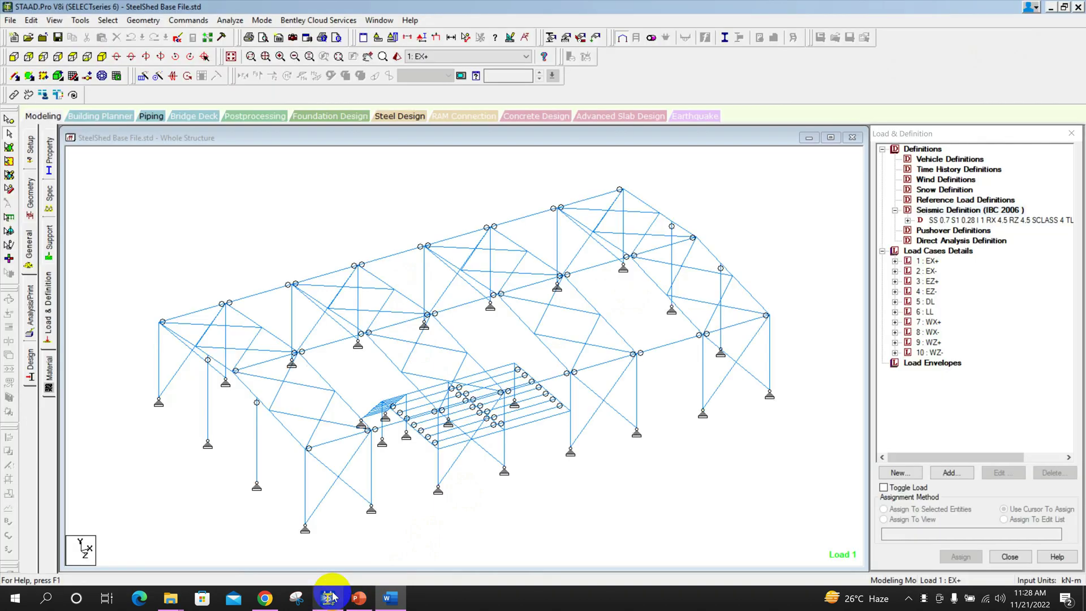
Rerun the shed analysis, check the error and warning count, and open the output file.
click(228, 20)
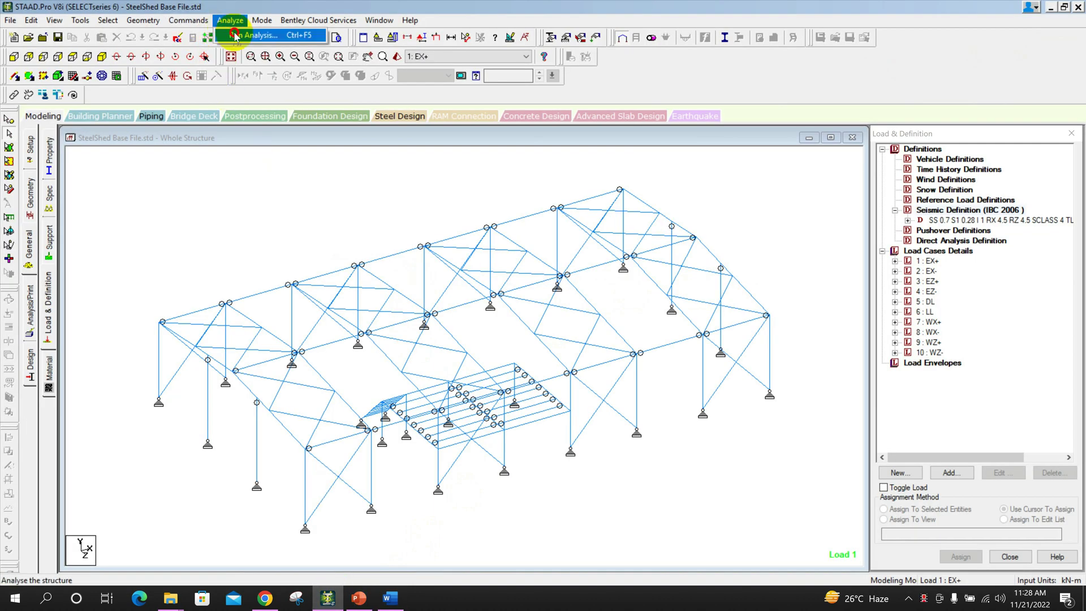
click(263, 35)
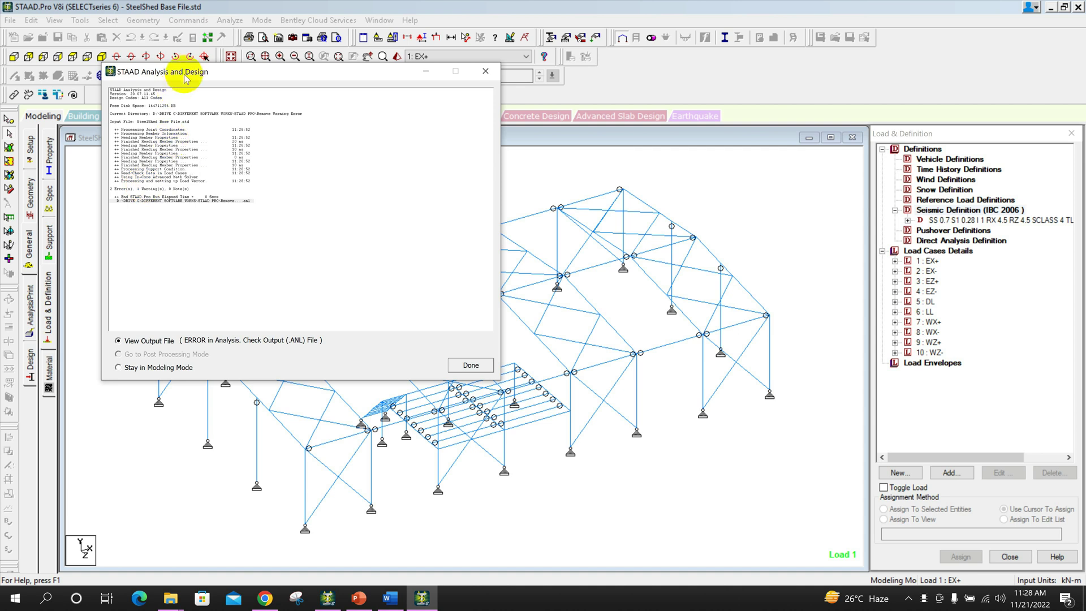
drag(115, 188, 178, 190)
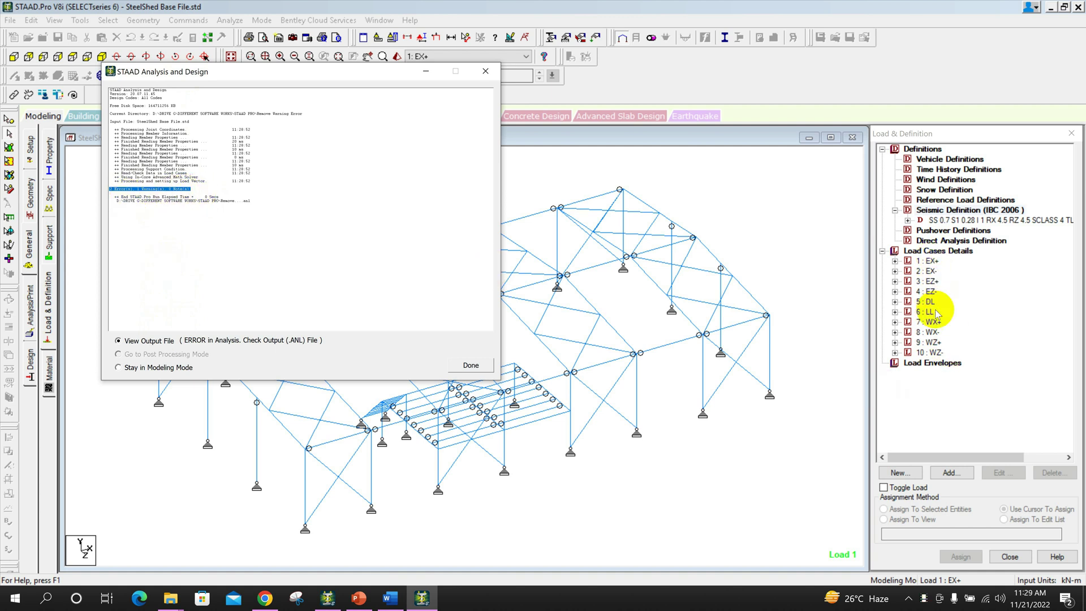
click(480, 364)
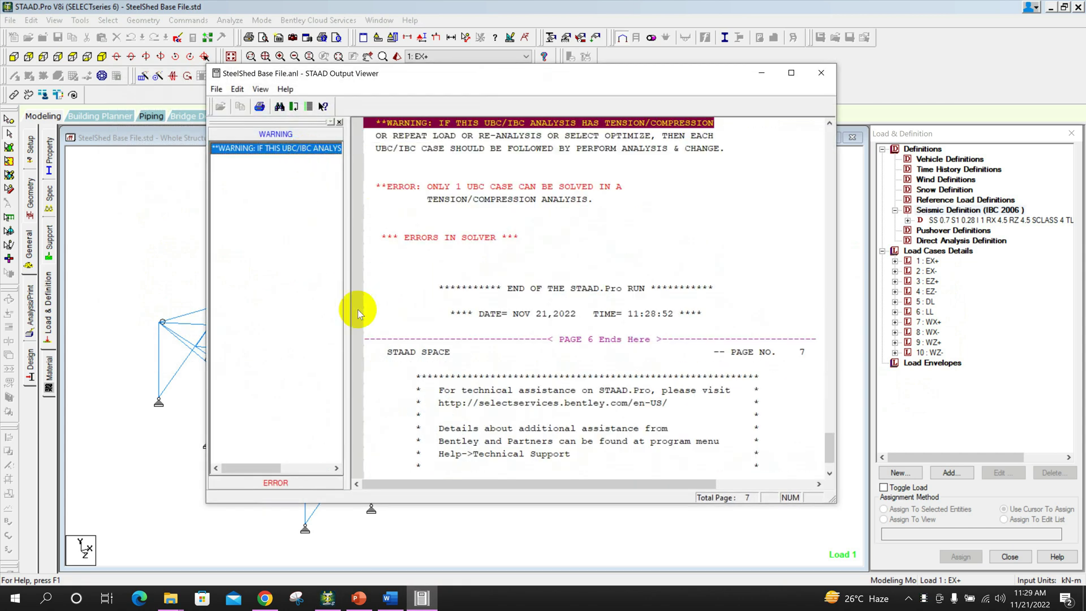
List the report's errors and review the one-UBC-case tension/compression solver error.
click(276, 482)
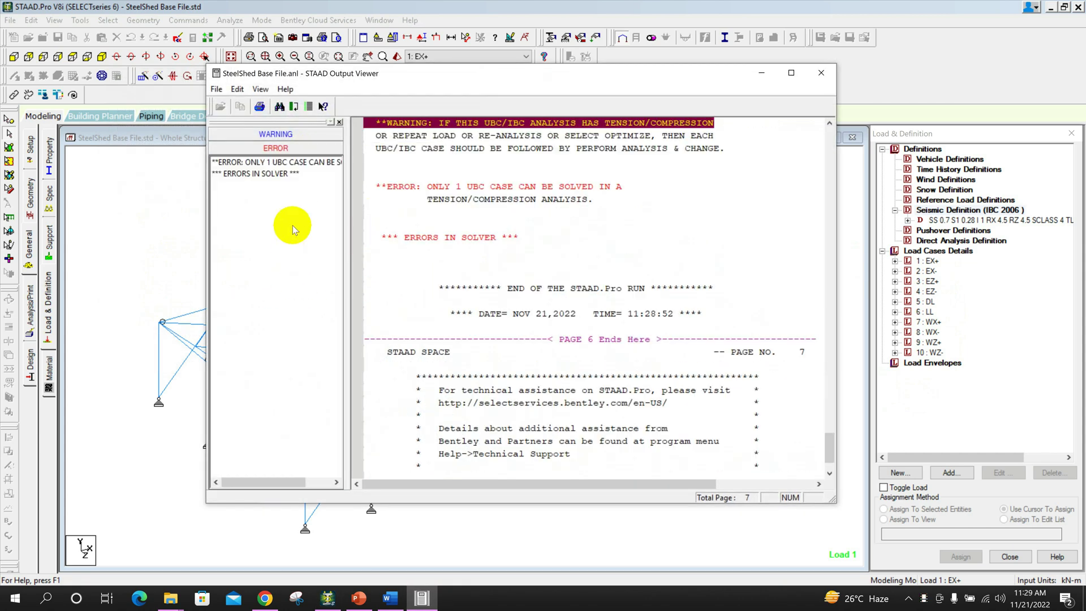
click(254, 173)
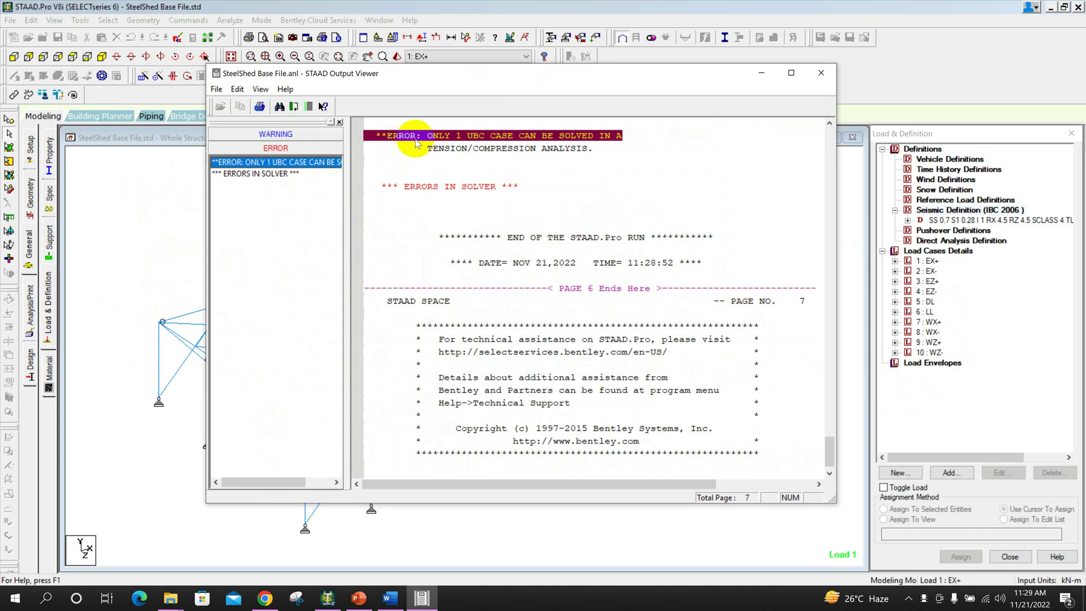
scroll(419, 152, up, 2)
scroll(474, 192, up, 1)
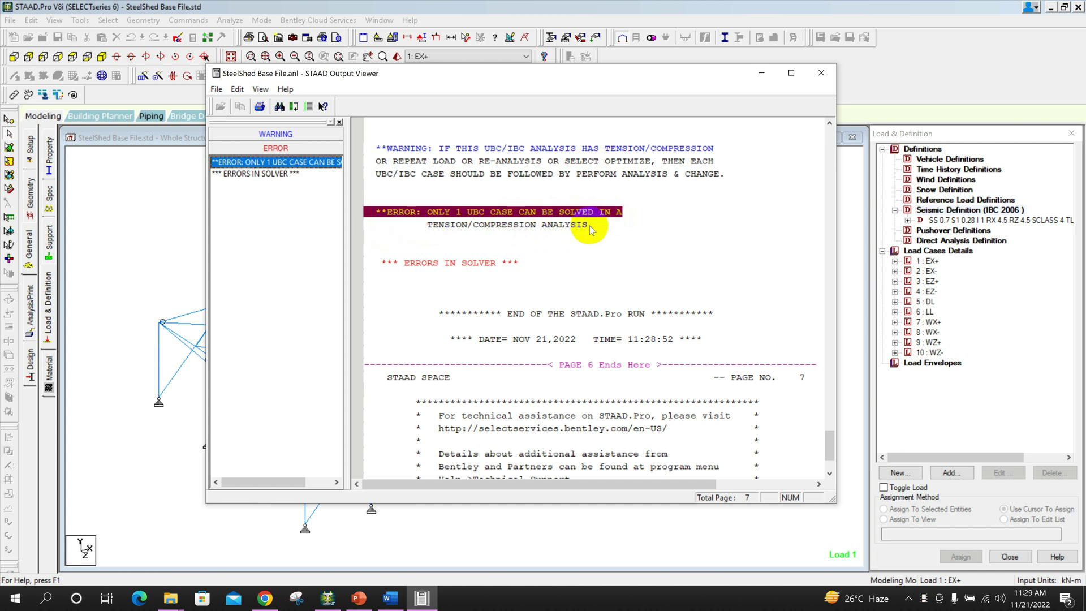
click(433, 149)
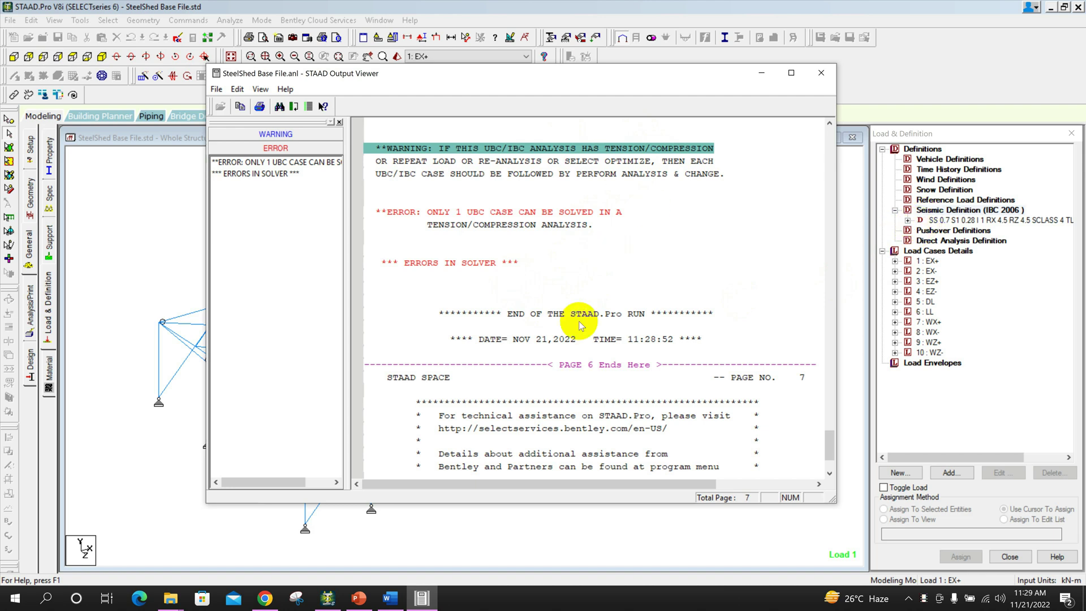
click(390, 599)
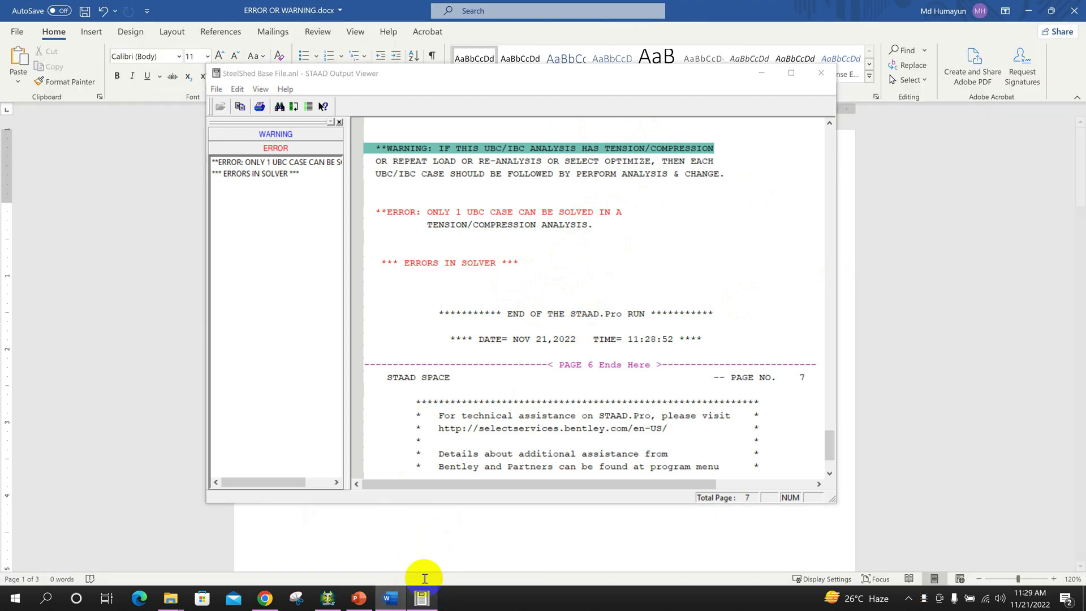
Minimize the Output Viewer to reveal the Word note on UBC load-case ordering.
click(762, 74)
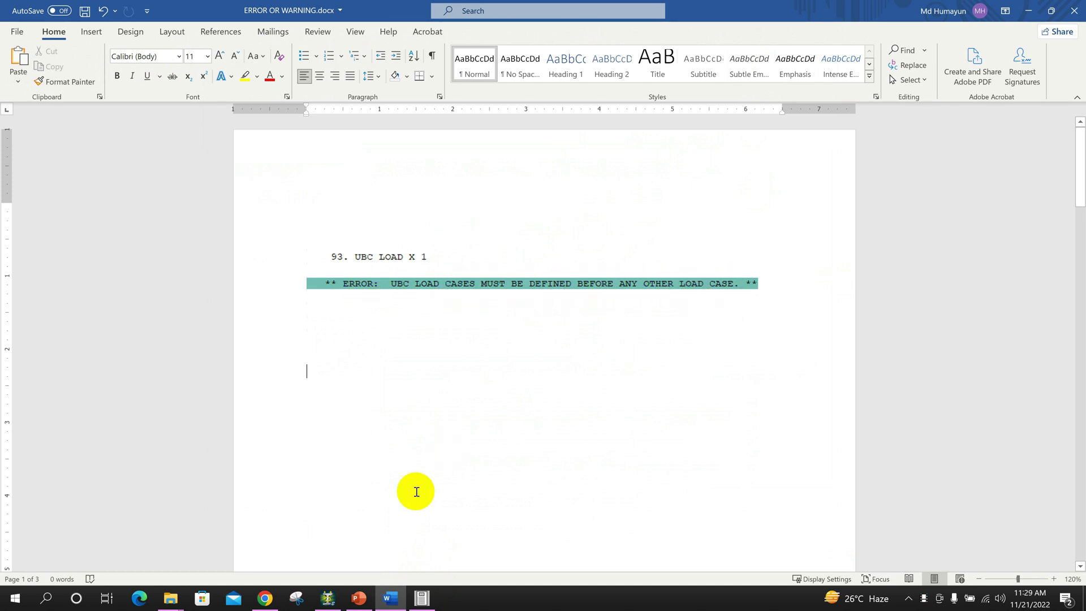
click(388, 600)
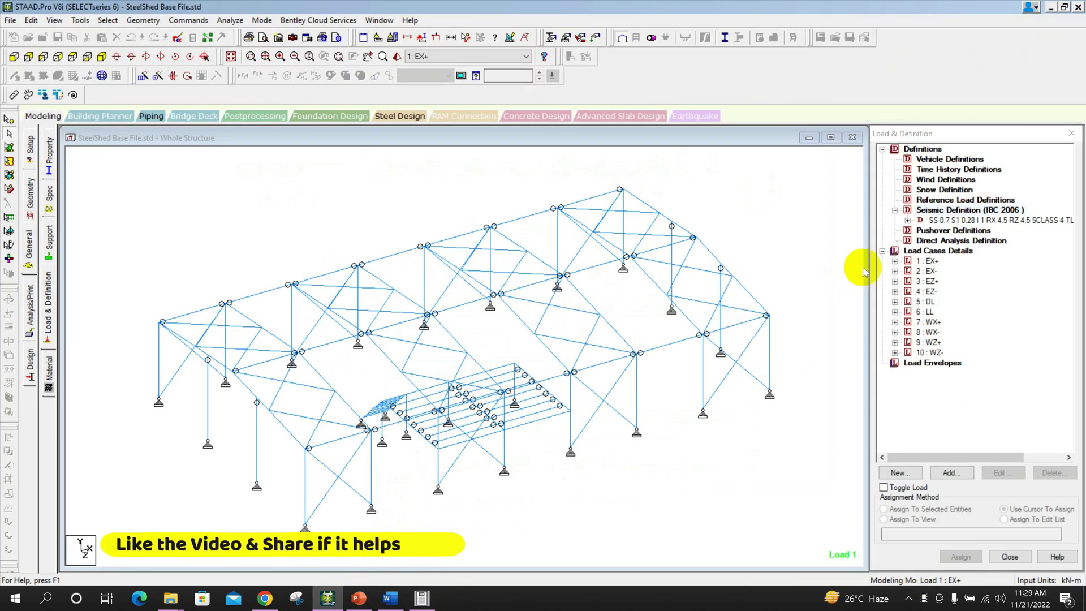